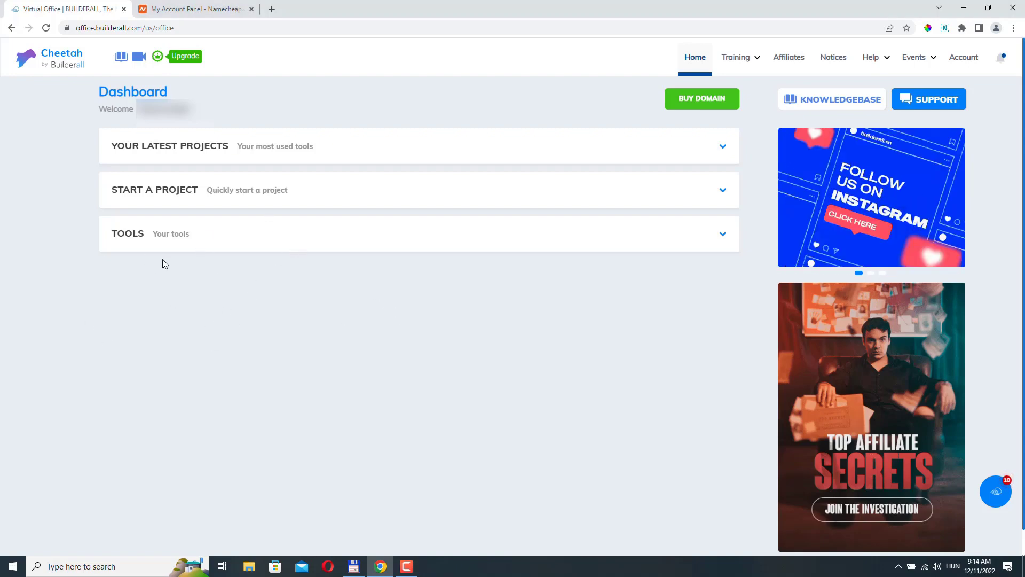
Expand the TOOLS list in Builderall Office and scroll down to the Cheetah Website Builder.
left_click(166, 234)
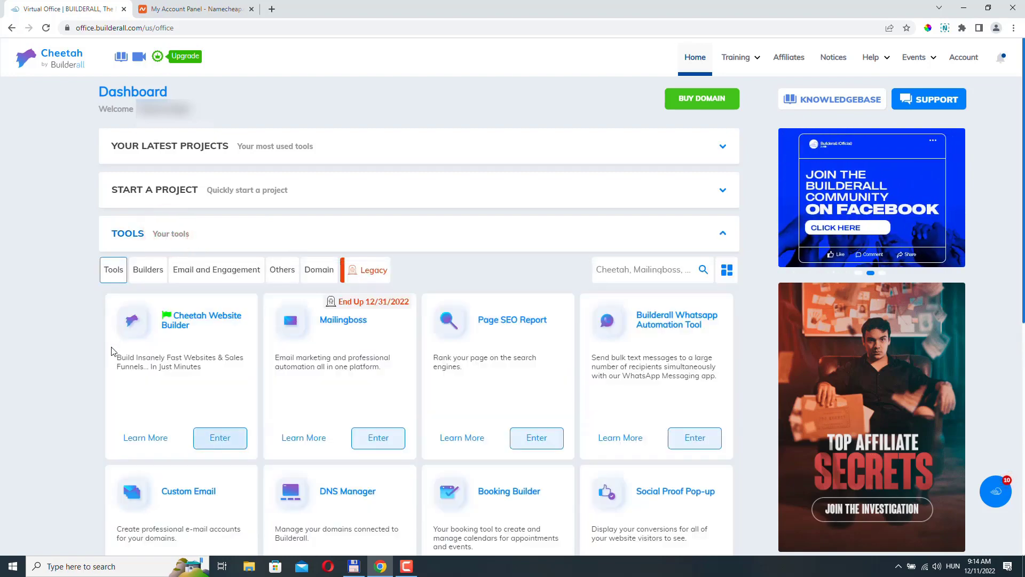
scroll(113, 350, "down", 2)
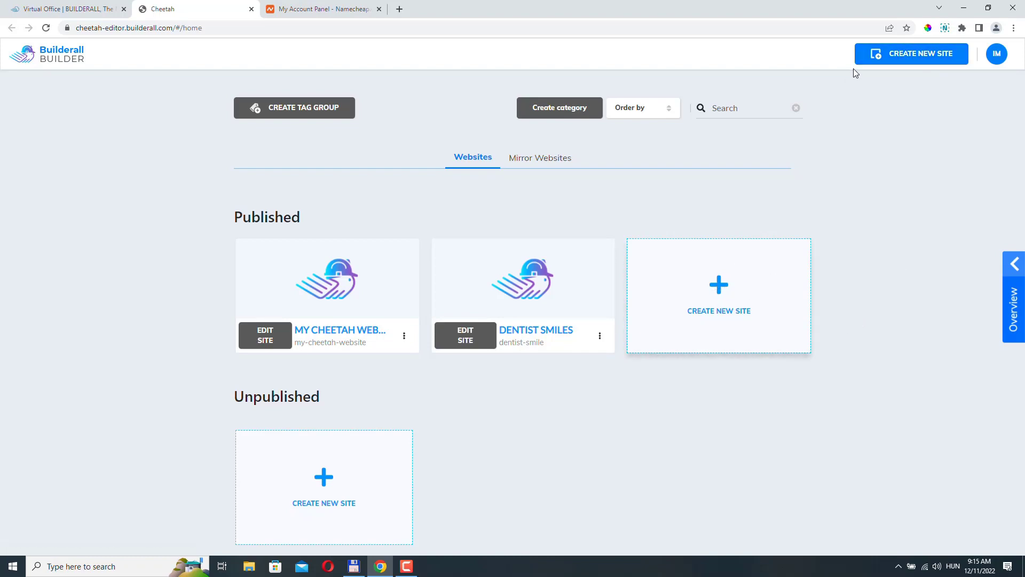
Create a new site from the Blank professional template and confirm building and publishing it.
left_click(919, 55)
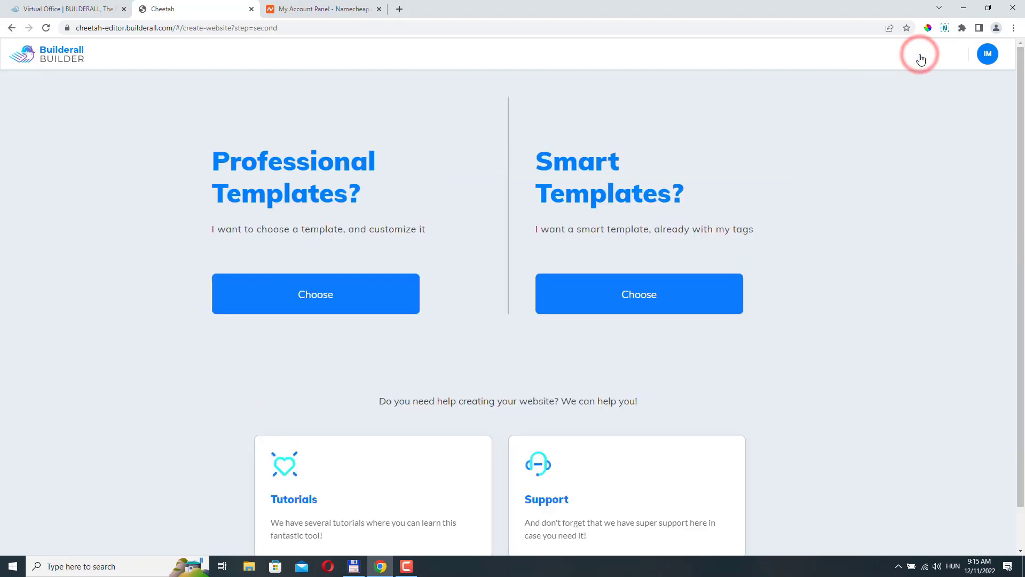
left_click(317, 298)
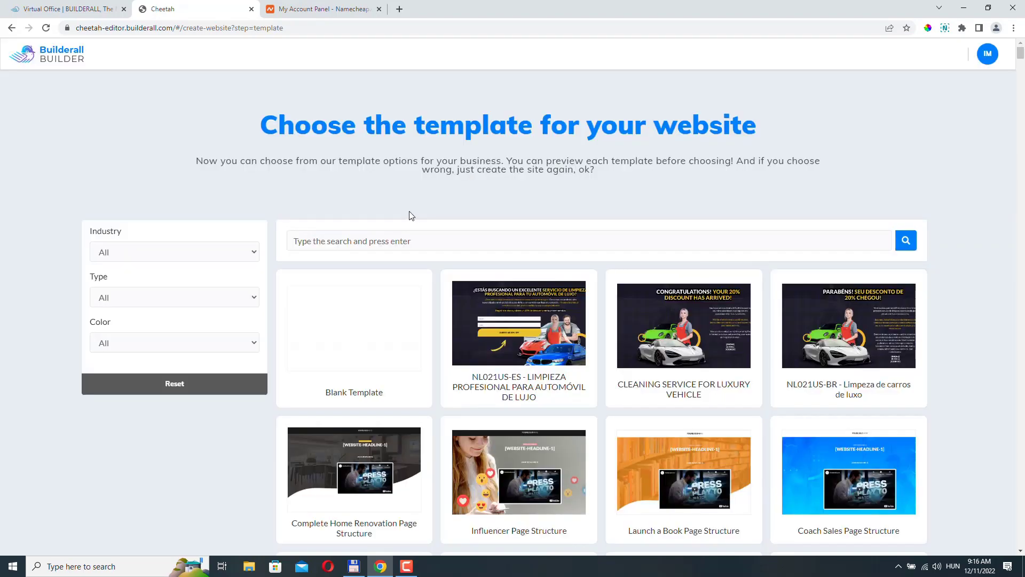
mouse_move(375, 332)
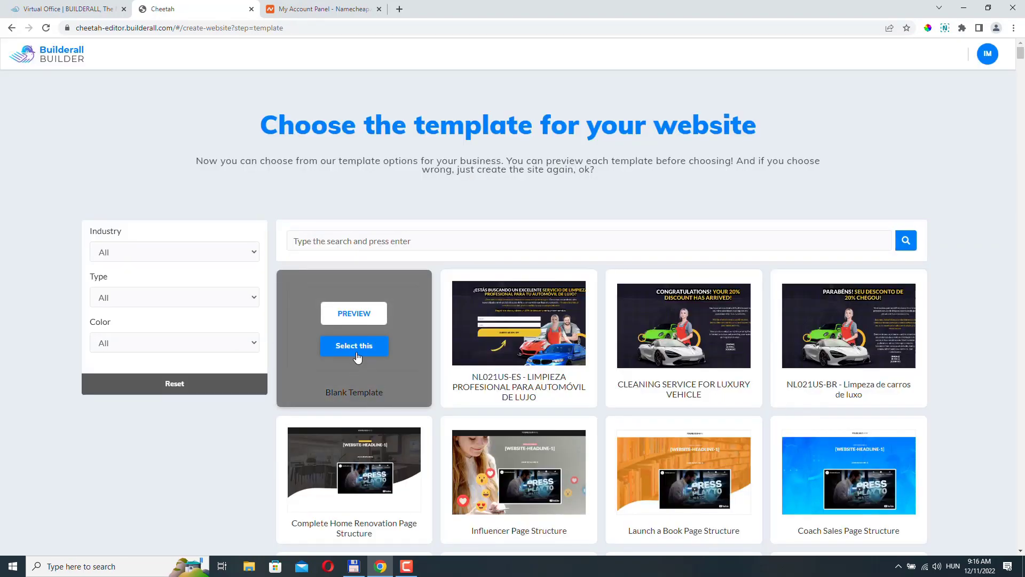
left_click(354, 346)
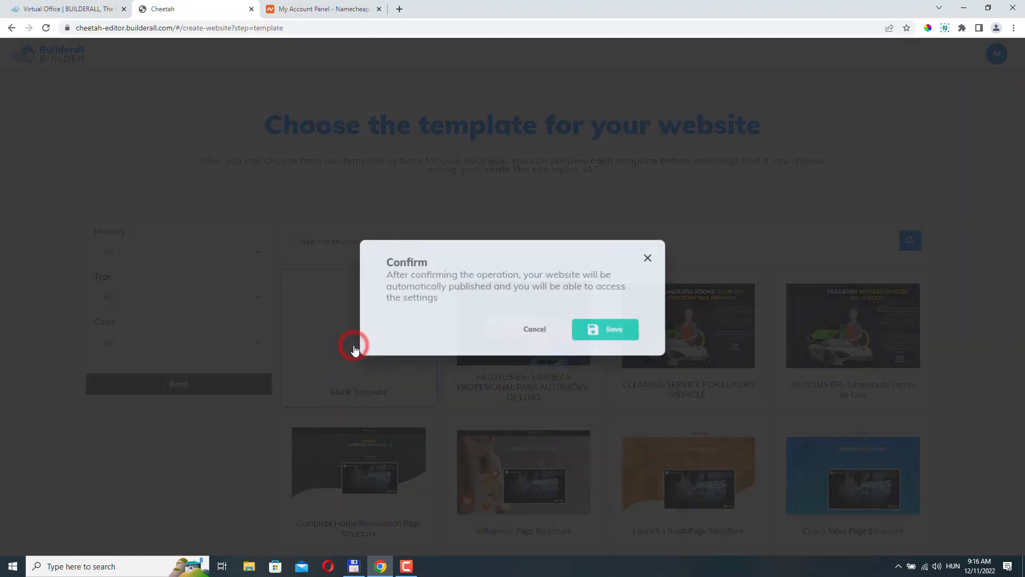
left_click(622, 331)
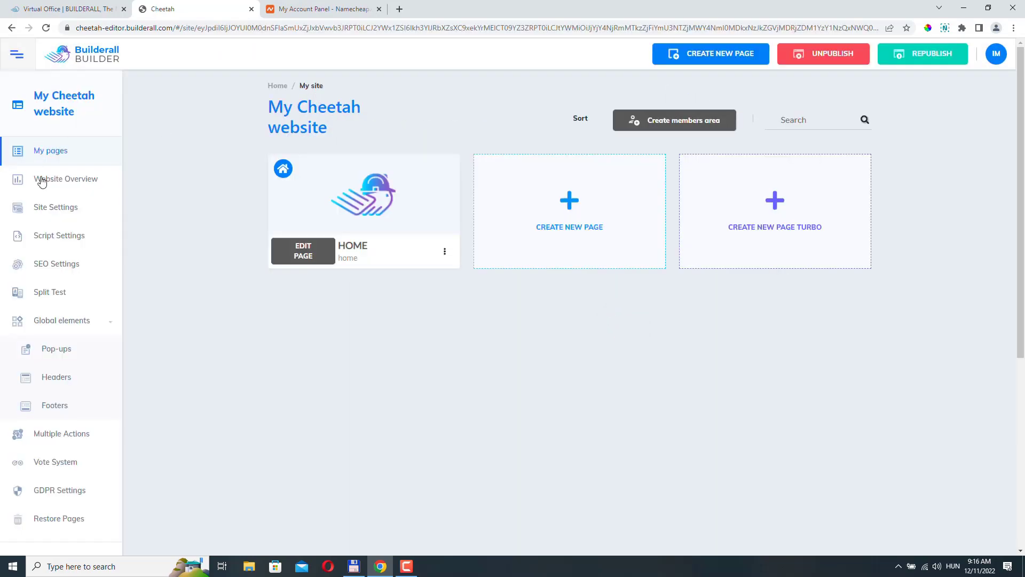
Replace the site title with 'Affiliate Nomad' in Site Settings and save.
left_click(55, 209)
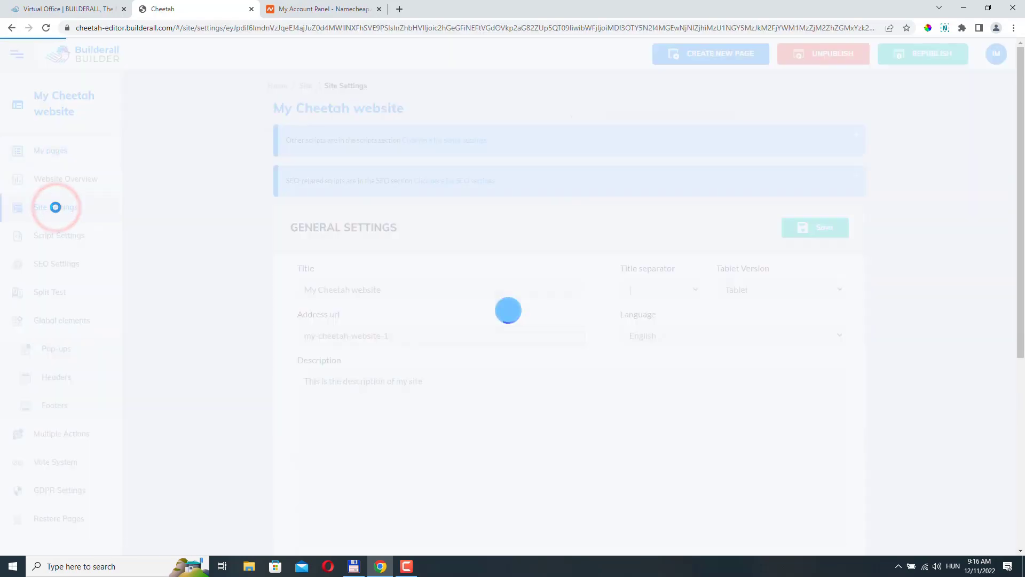
triple_click(419, 294)
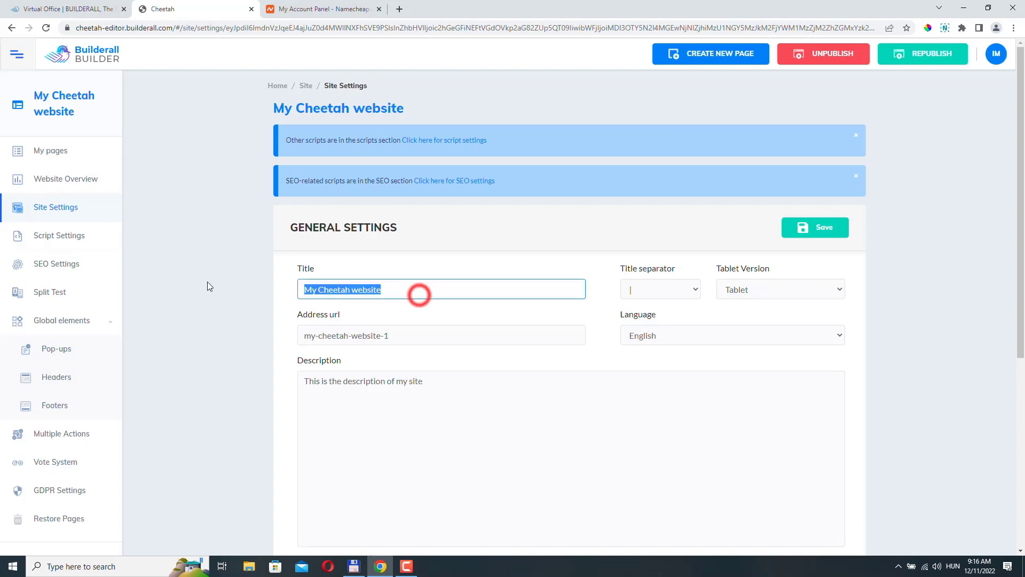
type("Aff")
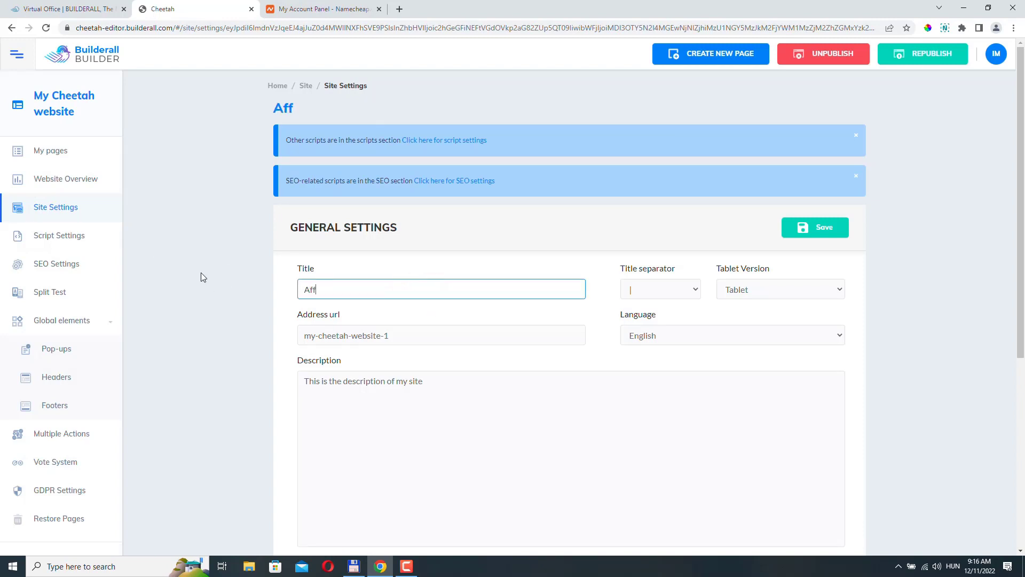
type("iliate Nomad")
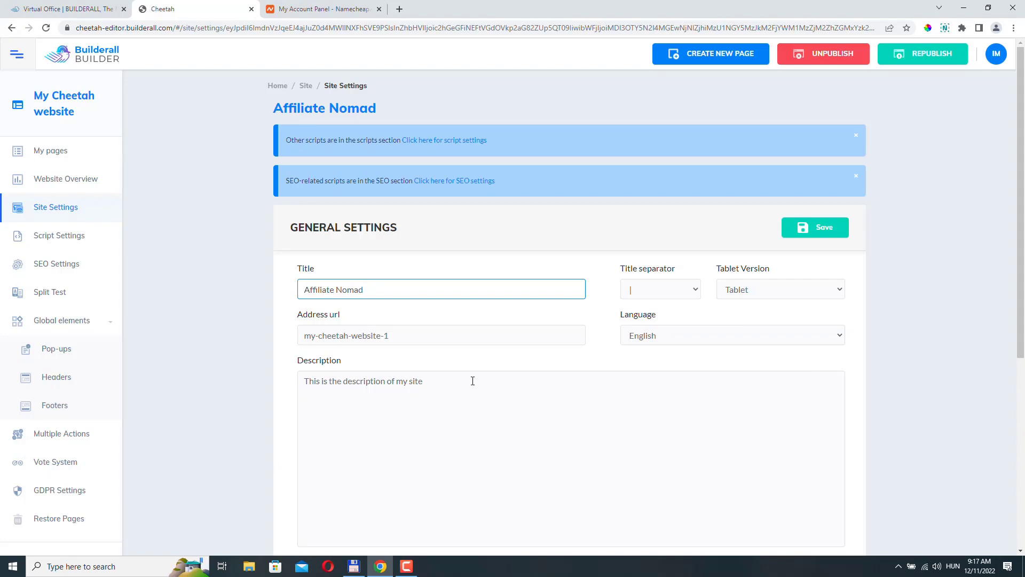
left_click(822, 225)
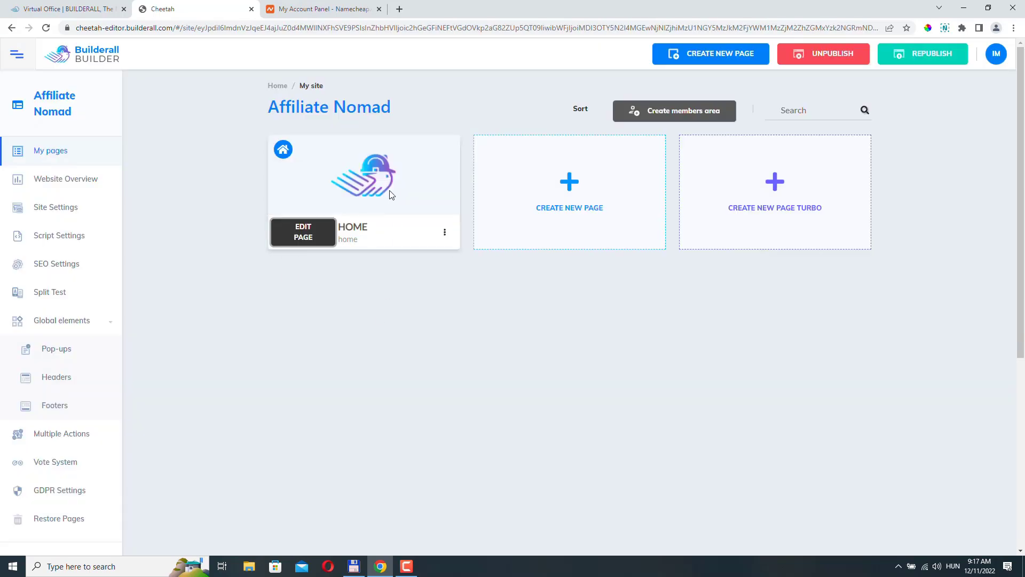
left_click(305, 230)
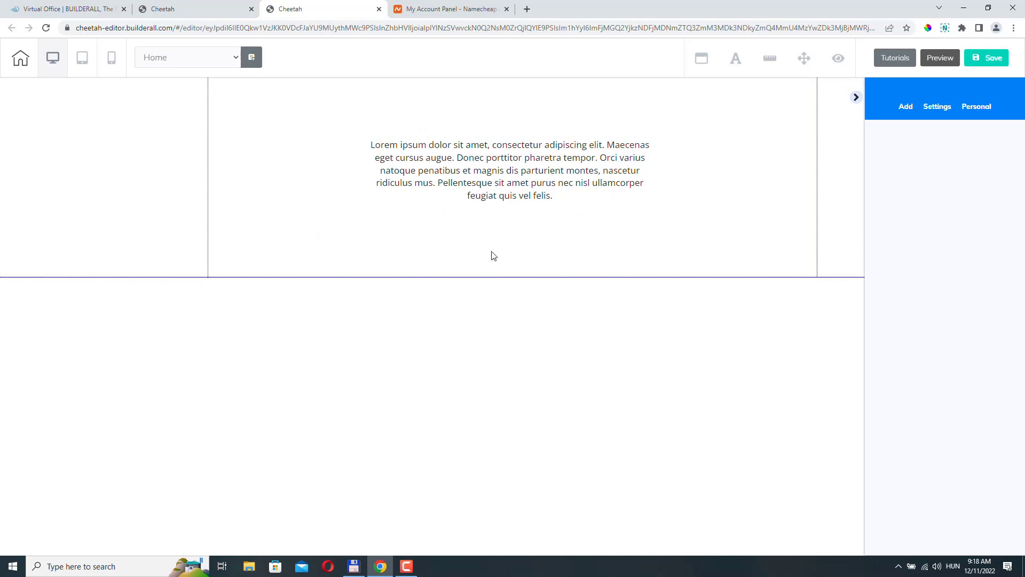
left_click(379, 9)
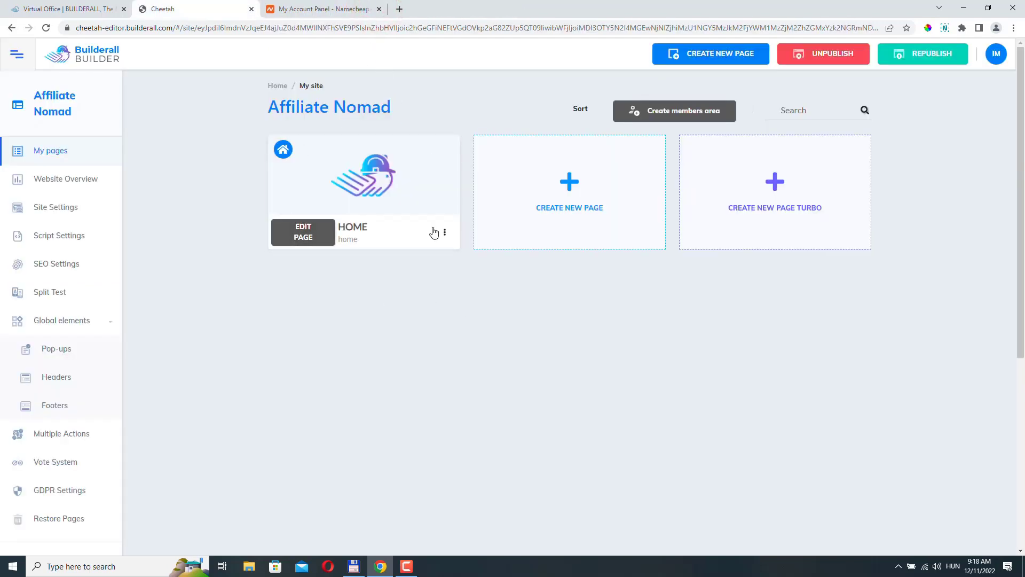
left_click(444, 233)
Enter affiliatenomad.com in the Domain settings and confirm connecting it to the site.
scroll(70, 274, "down", 6)
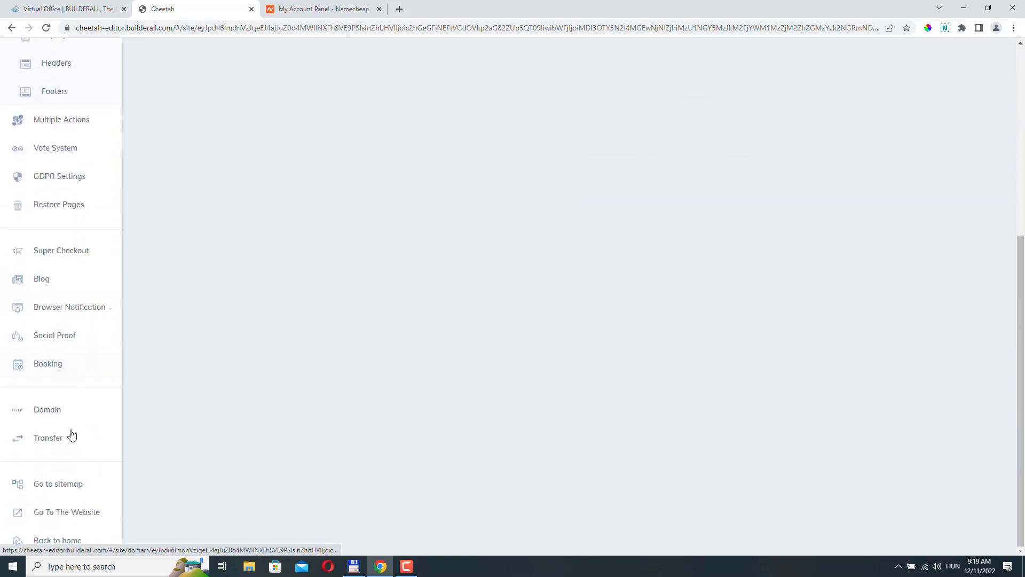
left_click(46, 409)
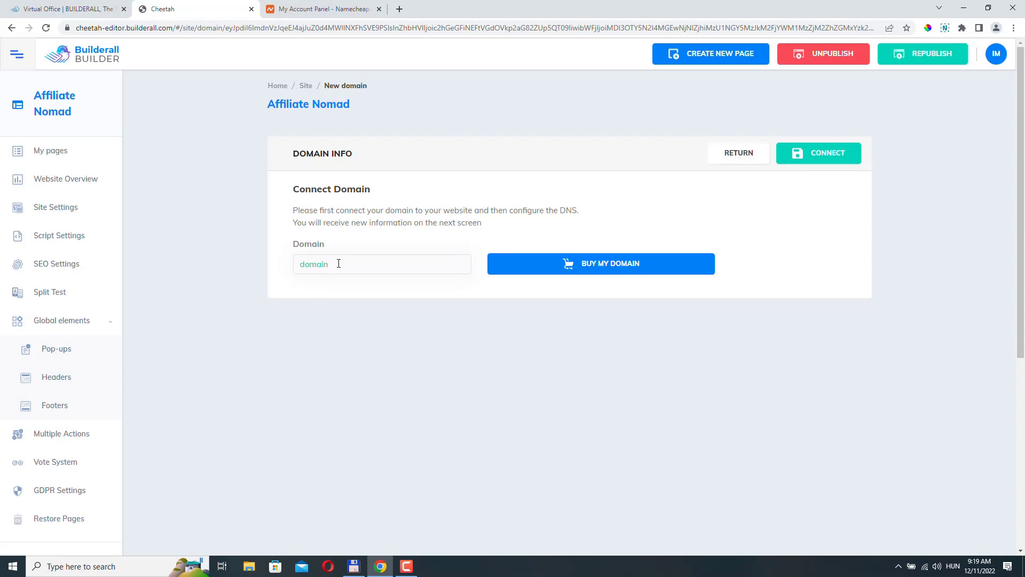
left_click(338, 263)
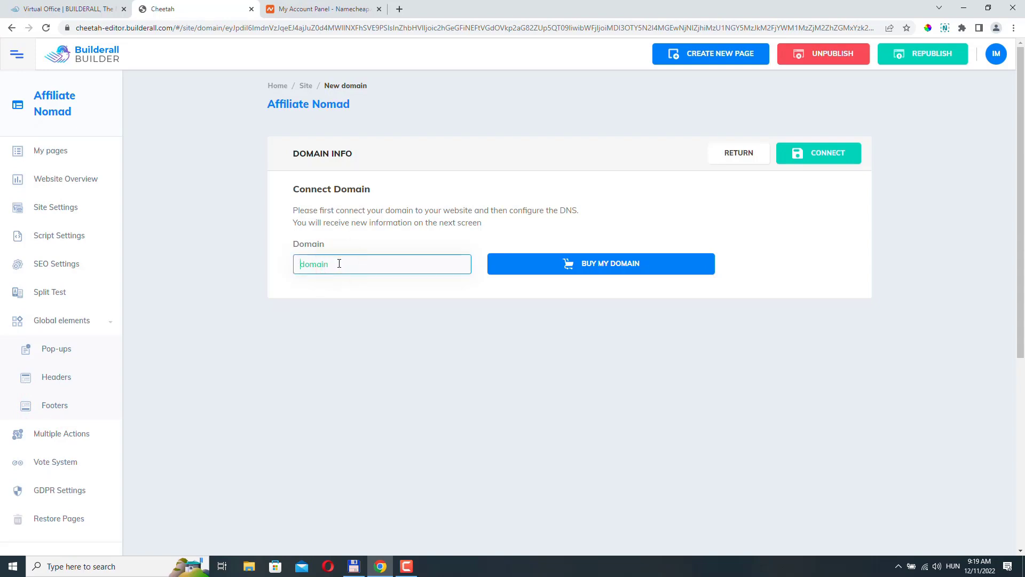
type("affiliatenomad.com")
double_click(385, 268)
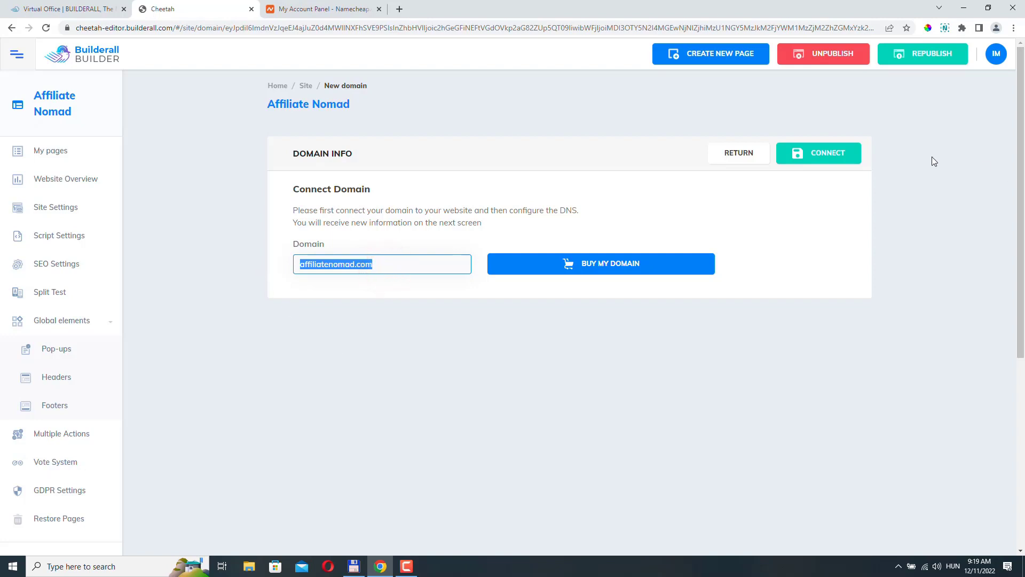
left_click(824, 155)
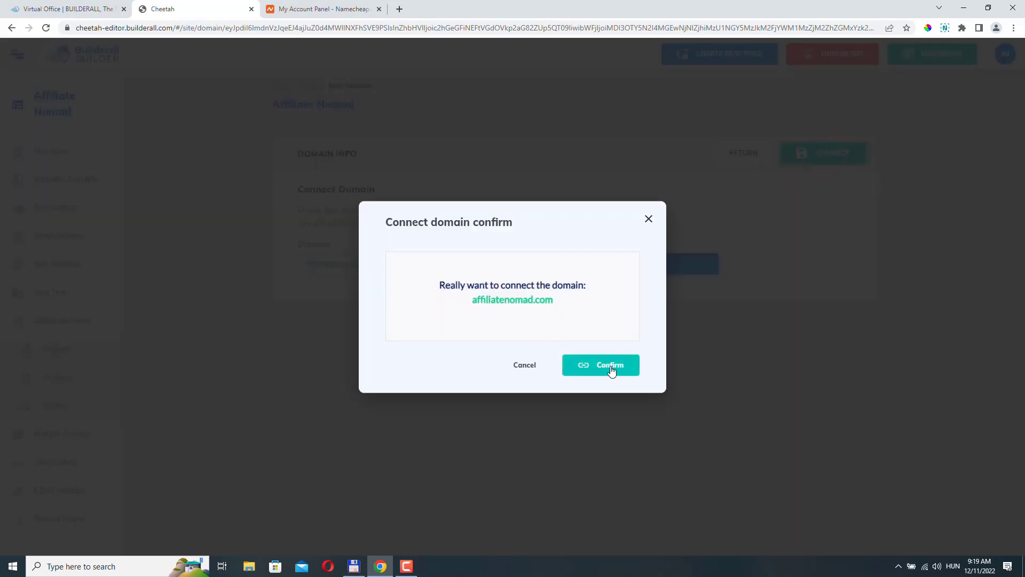
left_click(612, 367)
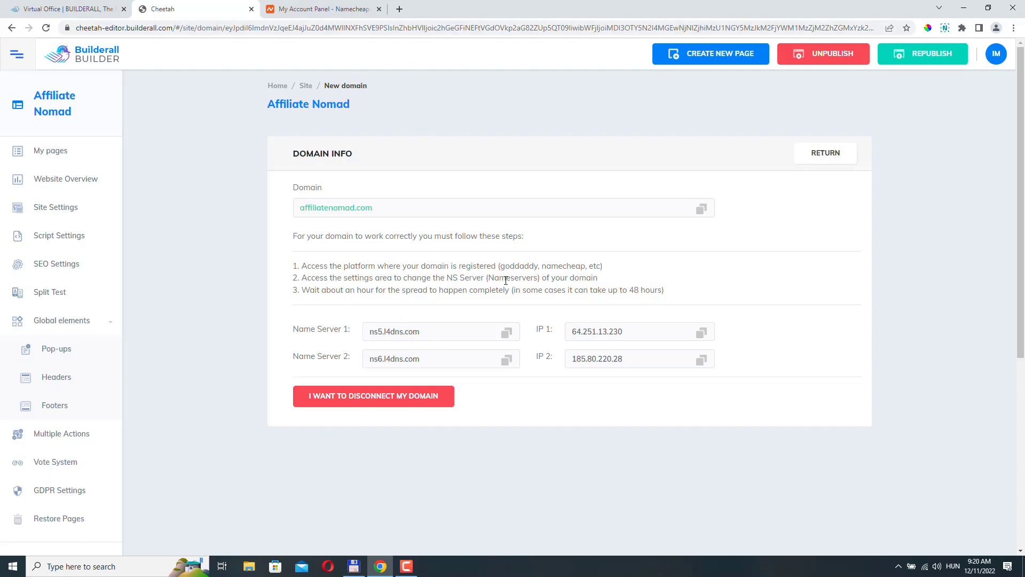
Open the Namecheap management page for affiliatenomad.com and scroll to its nameserver settings.
left_click(311, 11)
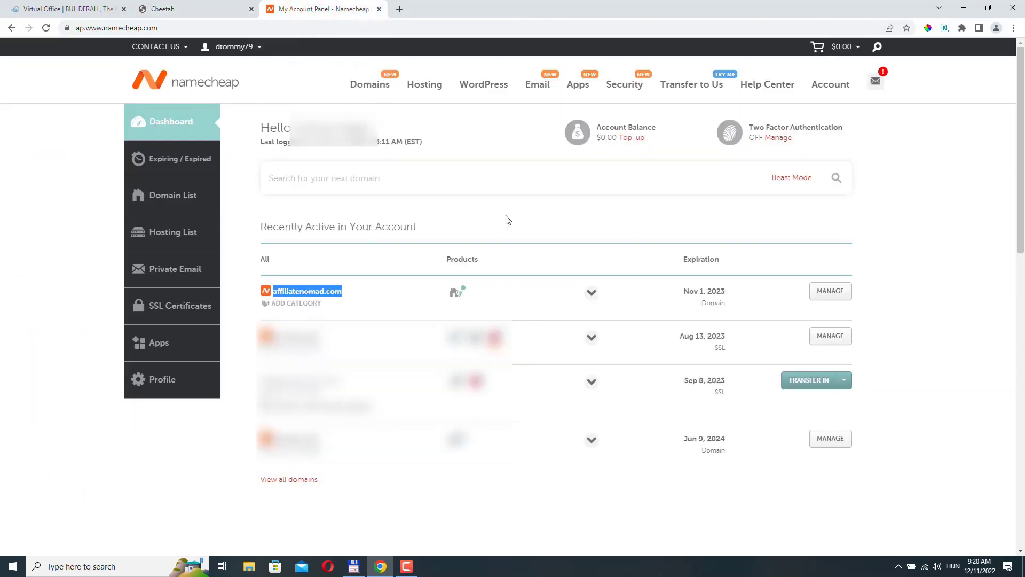
left_click(472, 219)
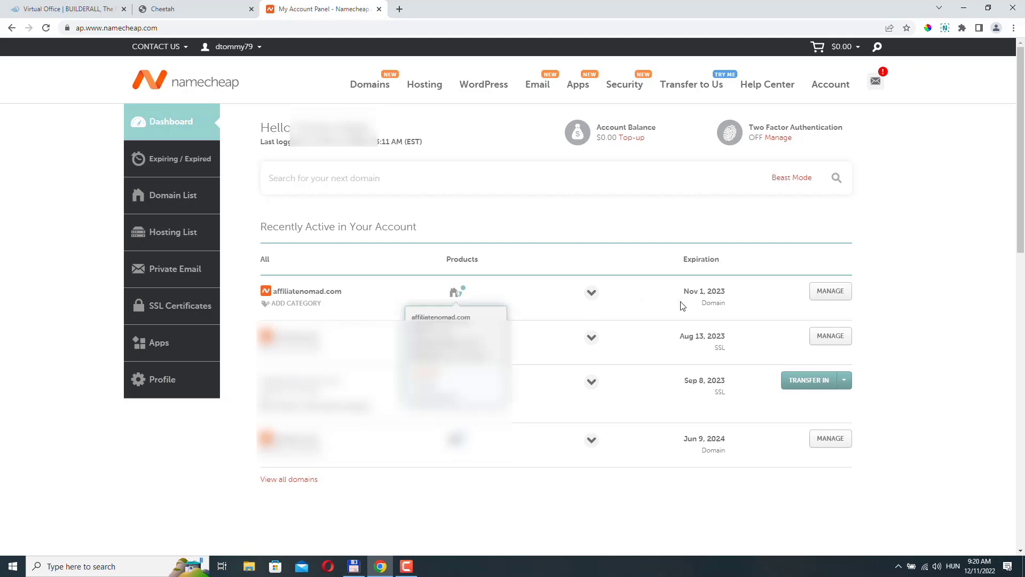
left_click(828, 293)
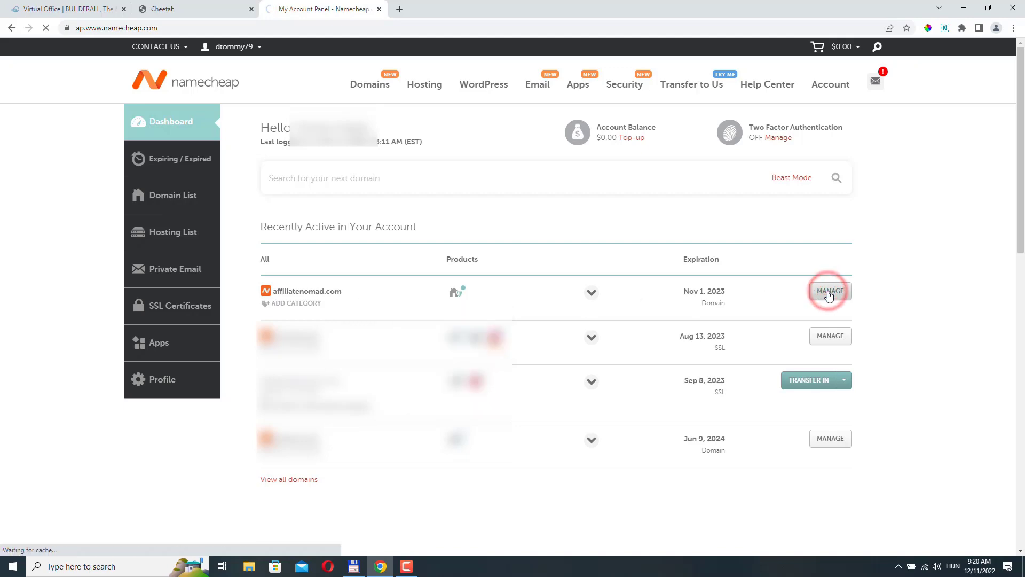
scroll(468, 341, "down", 1)
scroll(468, 341, "down", 3)
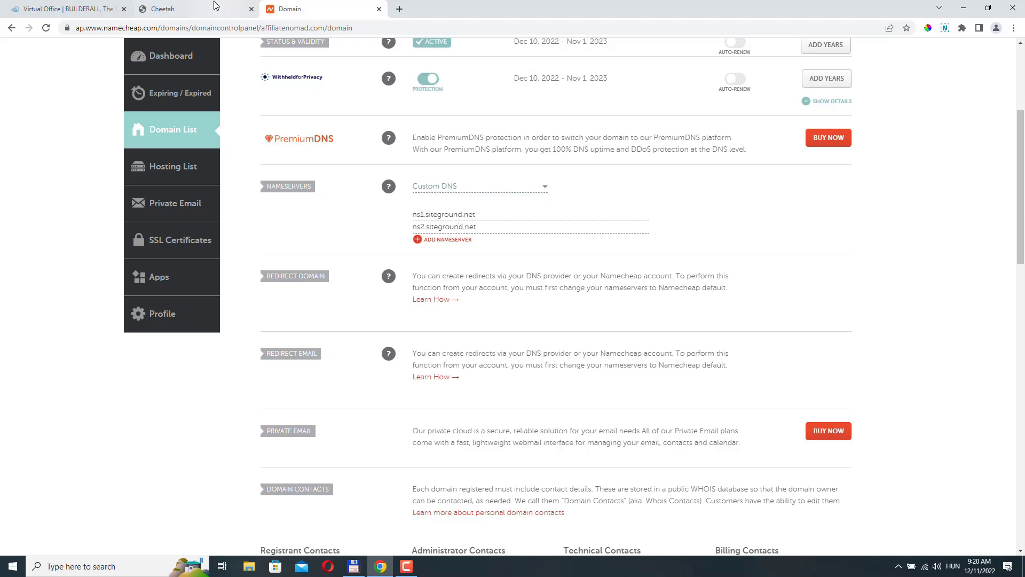
Replace the first nameserver ns1.siteground.net with ns5.l4dns.com copied from Builderall.
left_click(176, 10)
left_click(507, 332)
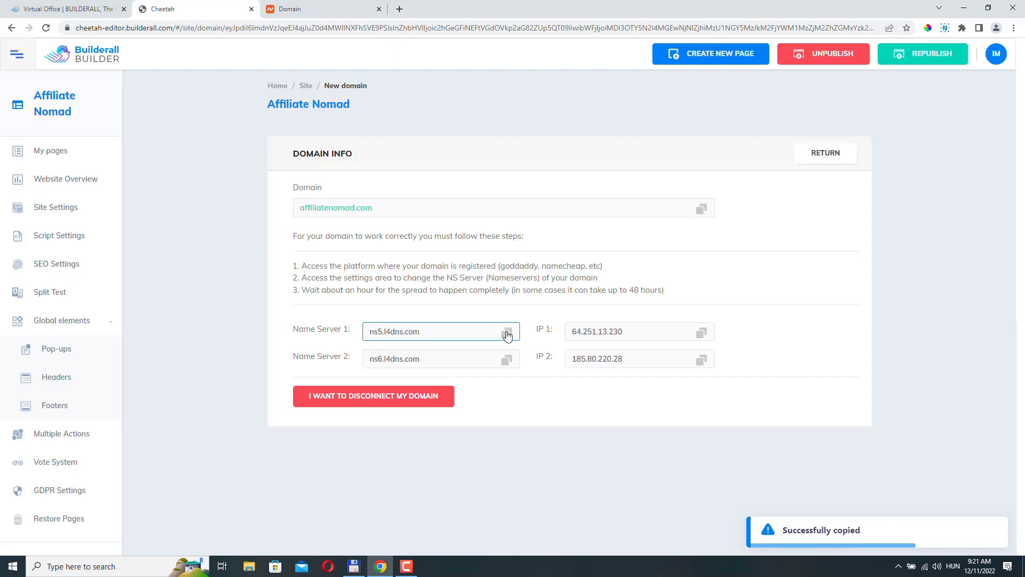
left_click(307, 9)
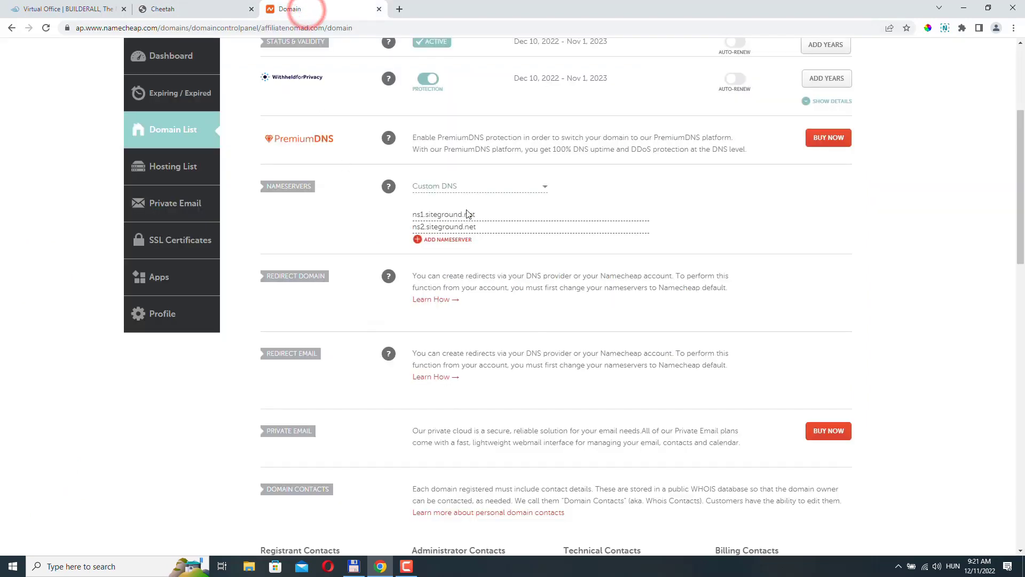
left_click_drag(480, 214, 411, 214)
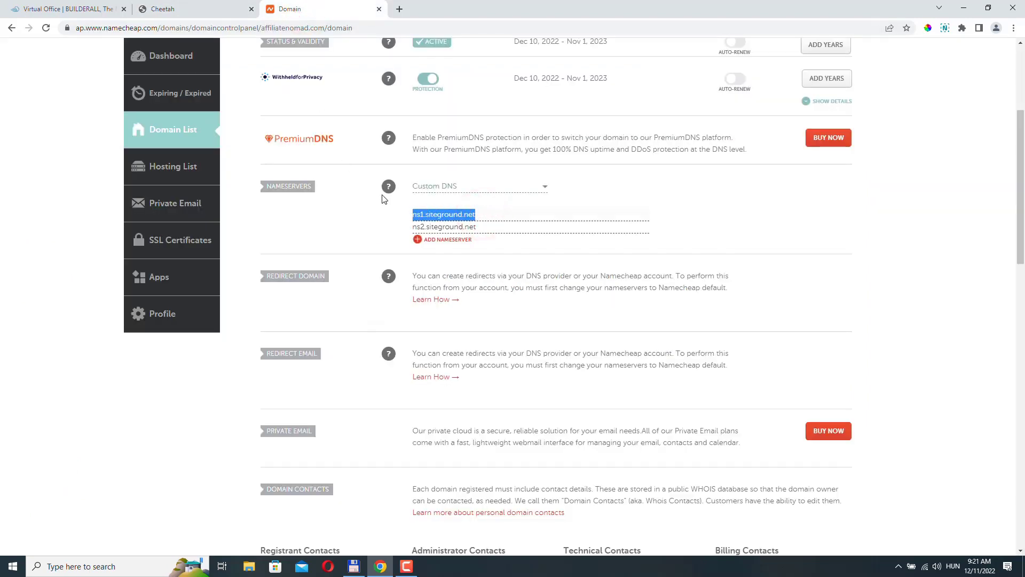
key("ctrl+v")
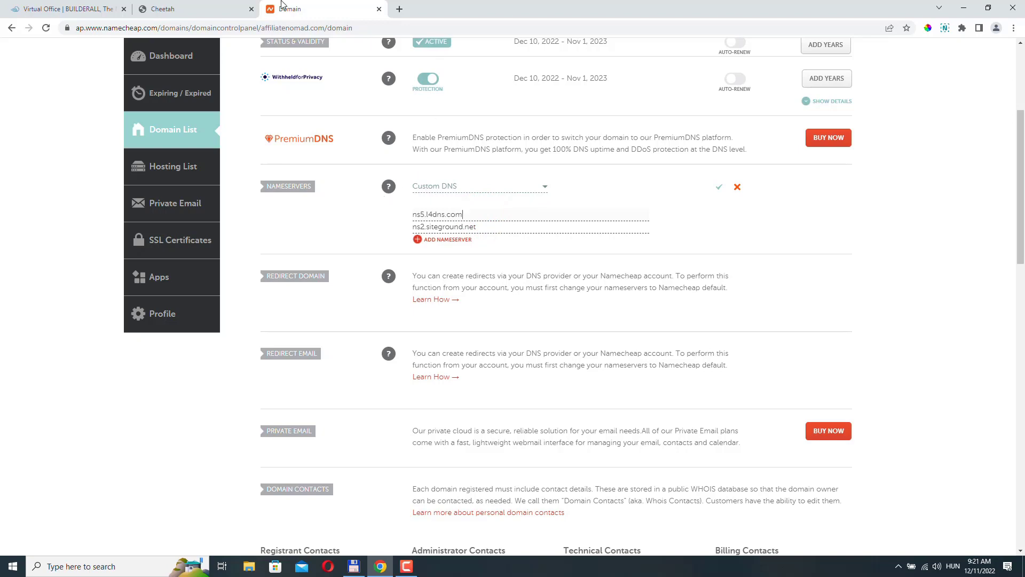
Replace the second nameserver with ns6.l4dns.com and save the custom DNS settings.
left_click(192, 8)
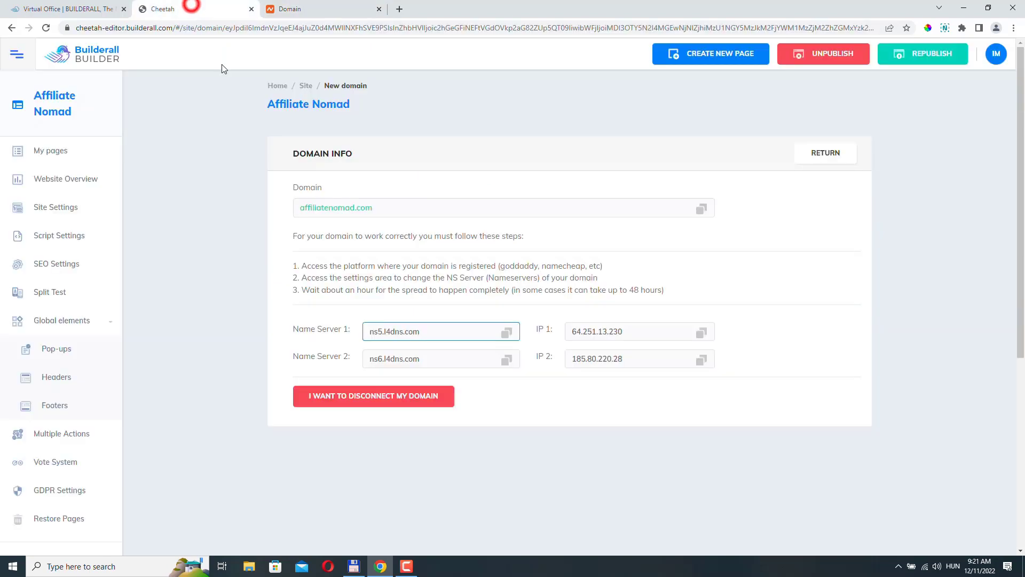
left_click(507, 362)
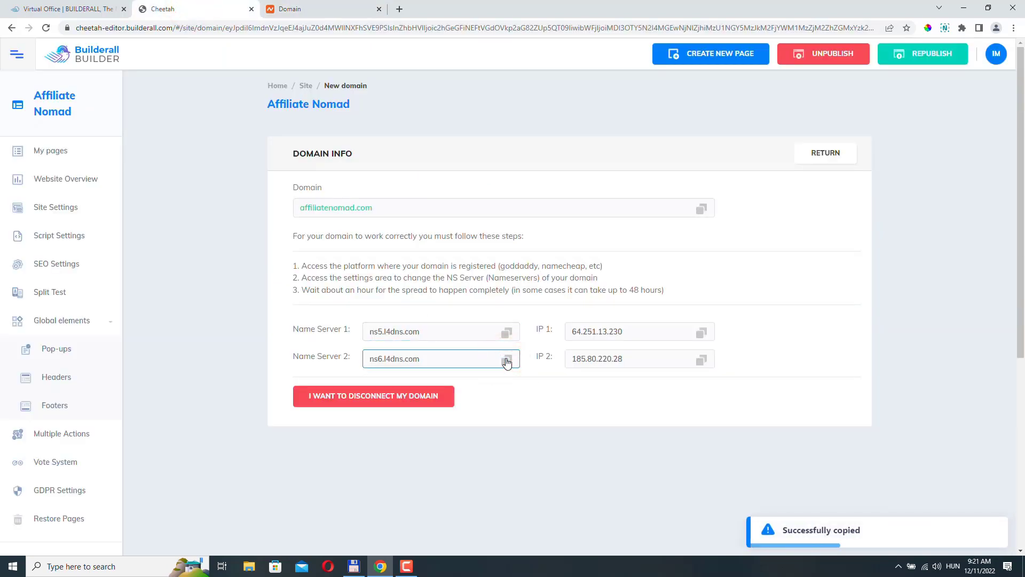
left_click(283, 9)
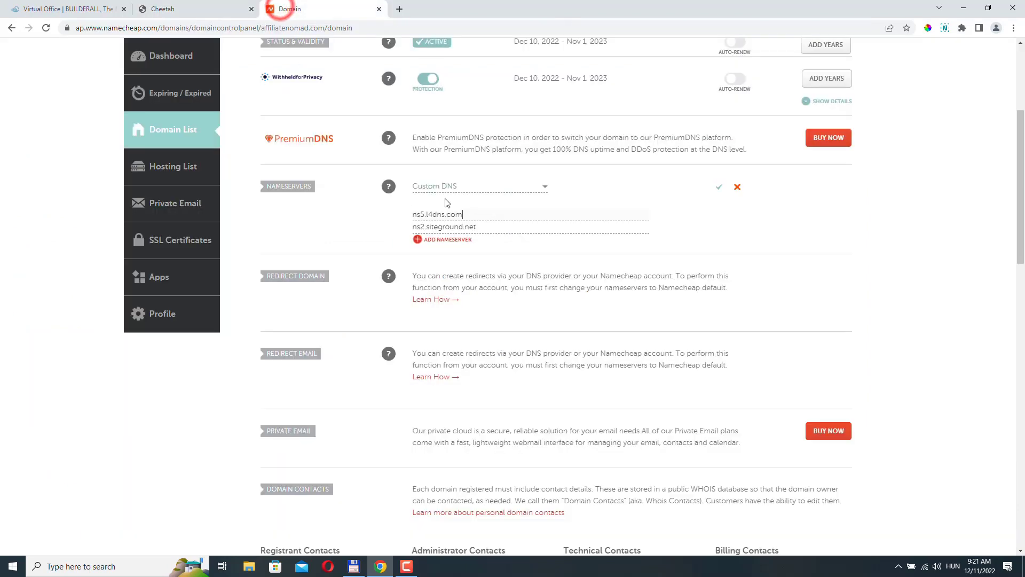
left_click_drag(483, 227, 389, 221)
key("ctrl+v")
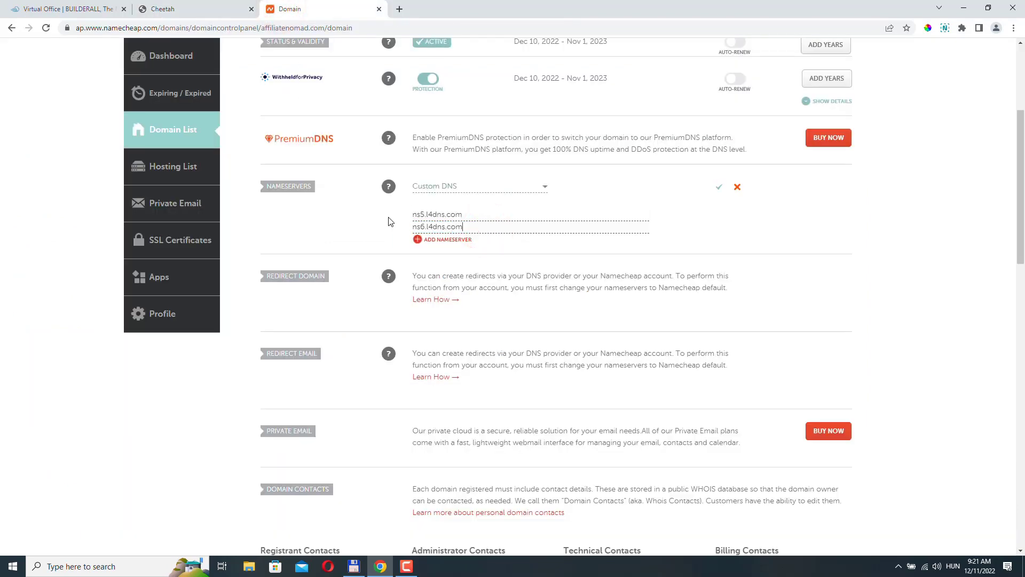
left_click(720, 190)
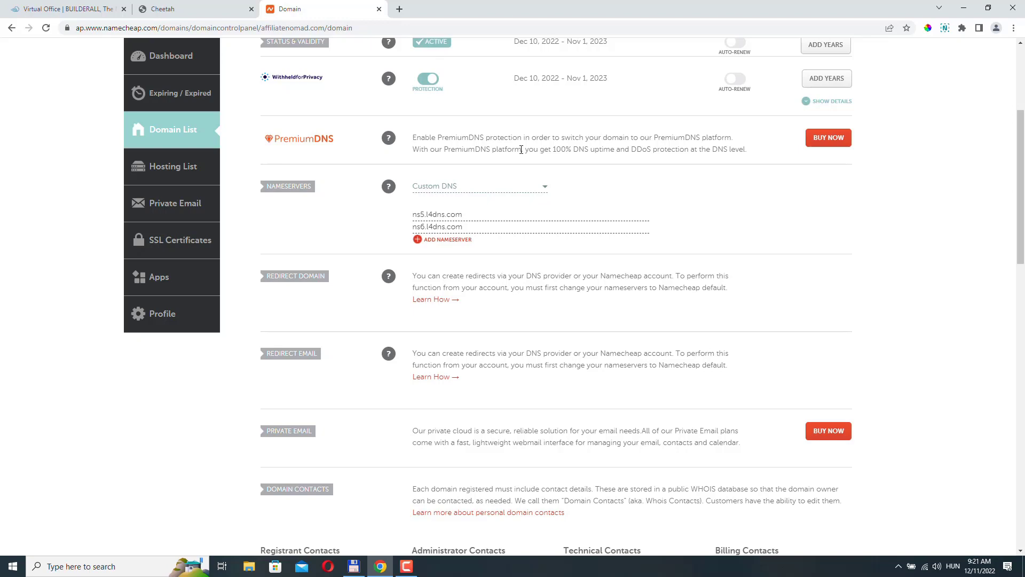
Copy the domain affiliatenomad.com and load it in a new Chrome tab.
scroll(409, 276, "up", 4)
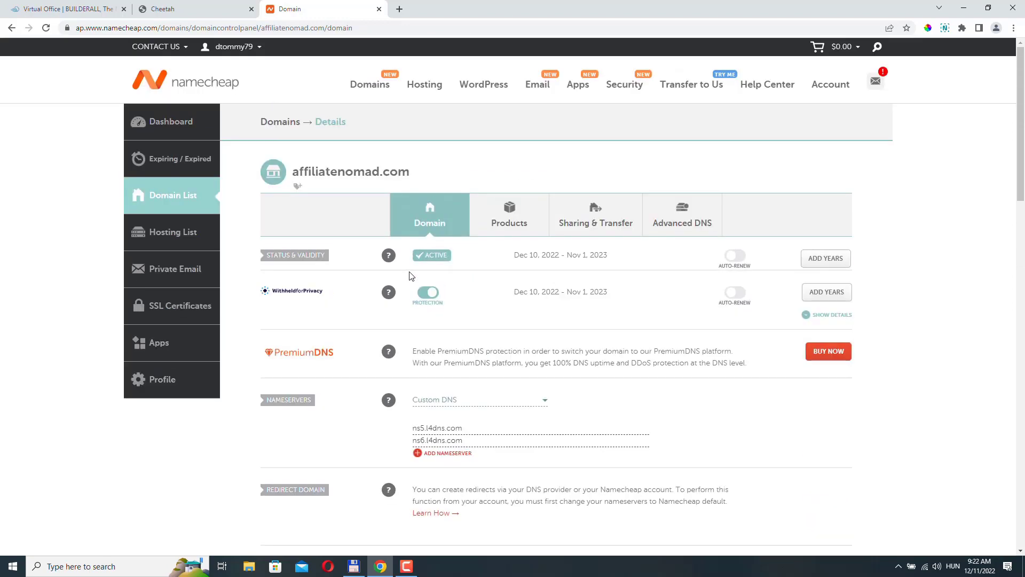
double_click(384, 172)
right_click(368, 172)
left_click(399, 180)
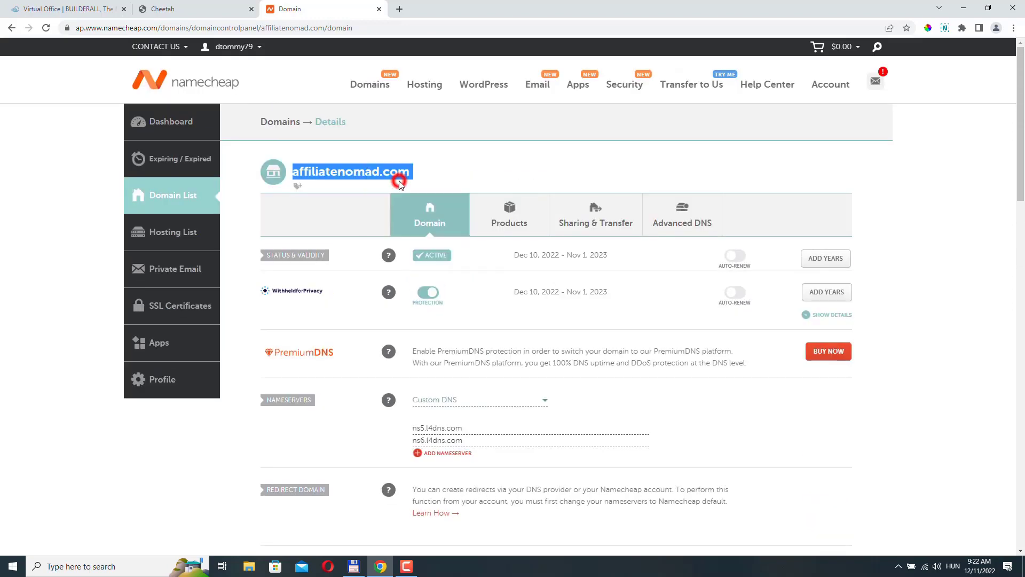
left_click(401, 11)
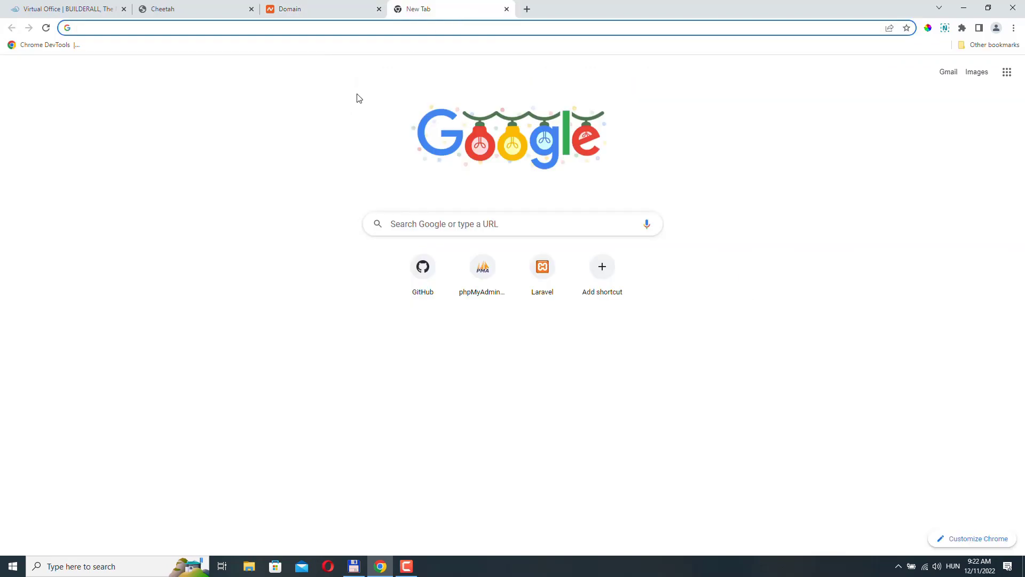
right_click(375, 27)
left_click(440, 110)
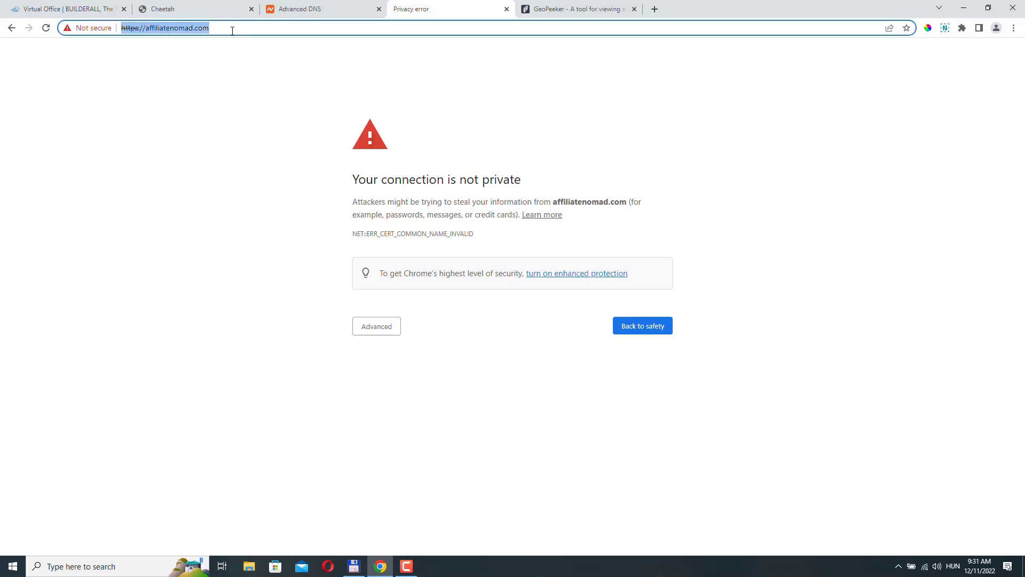
Reload affiliatenomad.com so the Affiliate Nomad home page with its Lorem ipsum text appears.
left_click(232, 31)
key("Return")
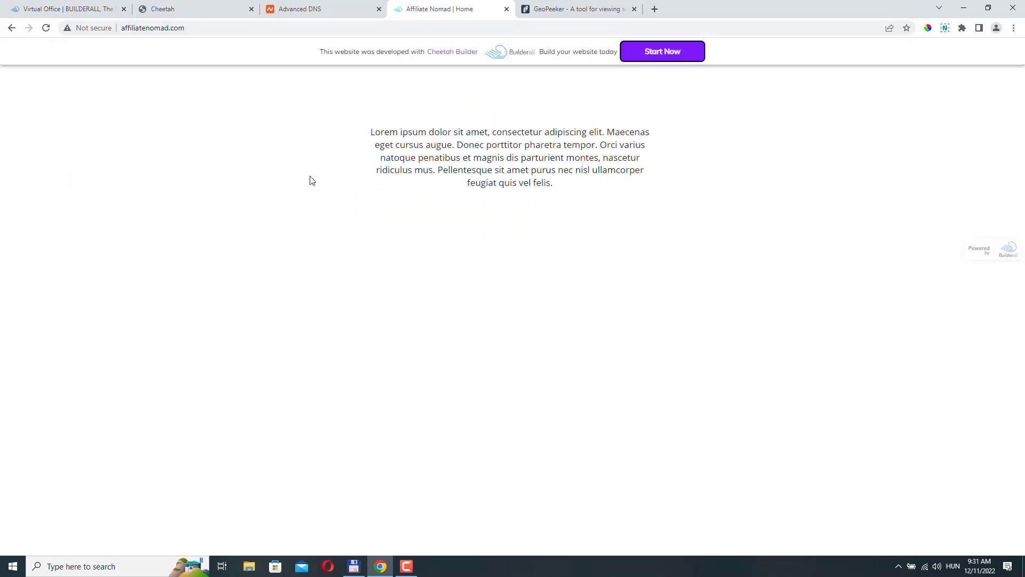
left_click_drag(371, 133, 565, 191)
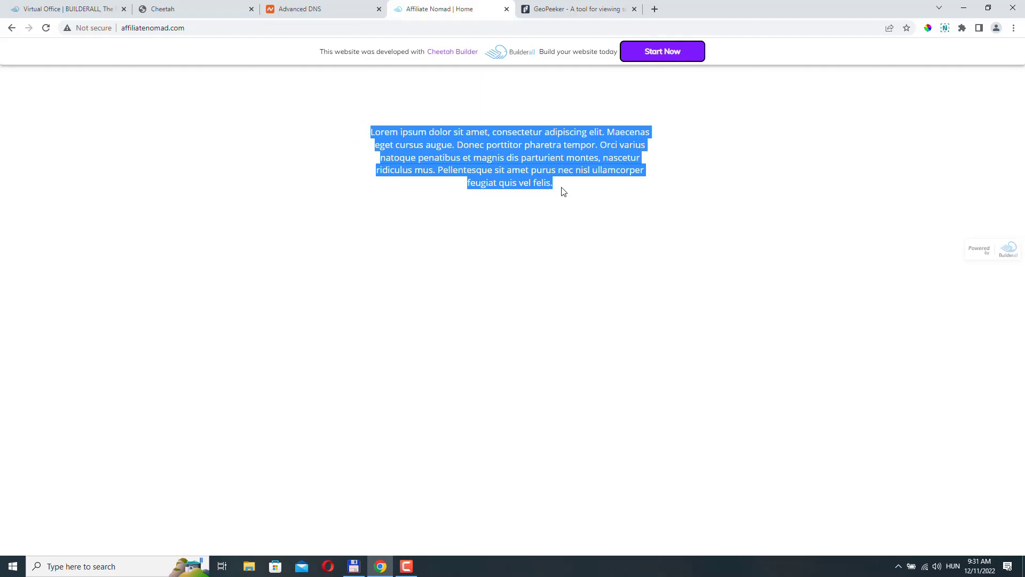
left_click(584, 235)
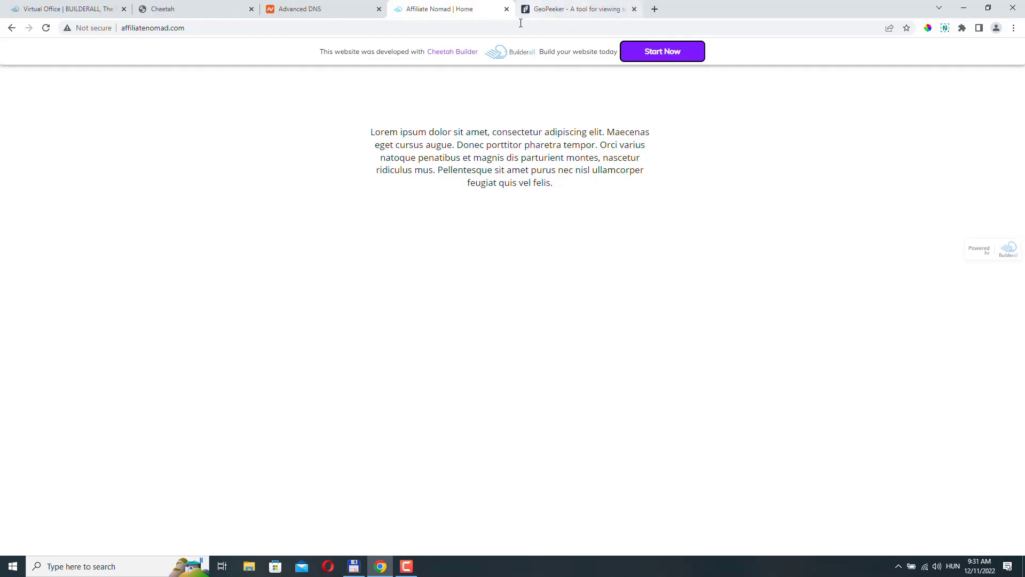
Run a GeoPeeker check of affiliatenomad.com and scroll through the six regional results.
left_click(557, 9)
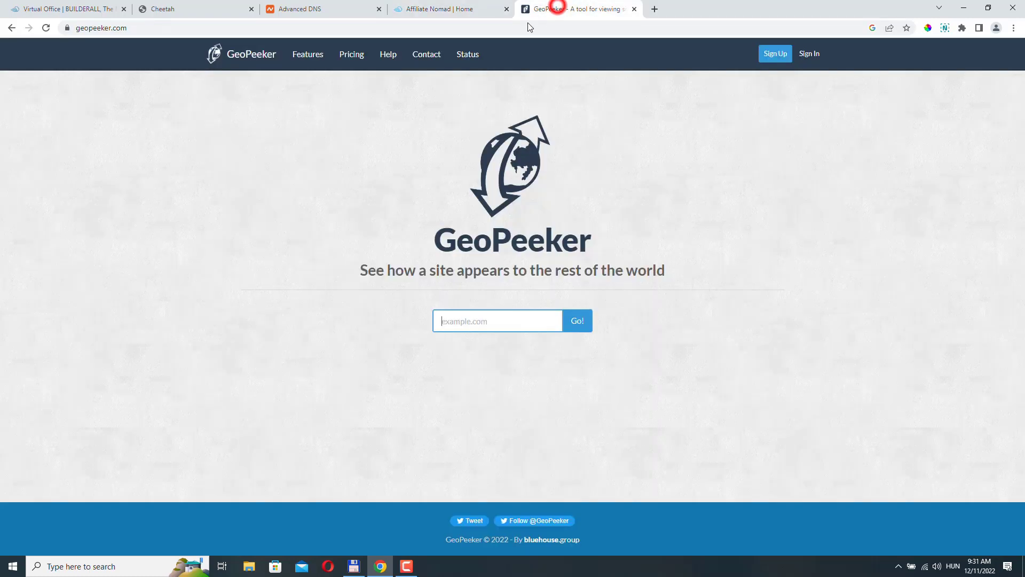
left_click(134, 28)
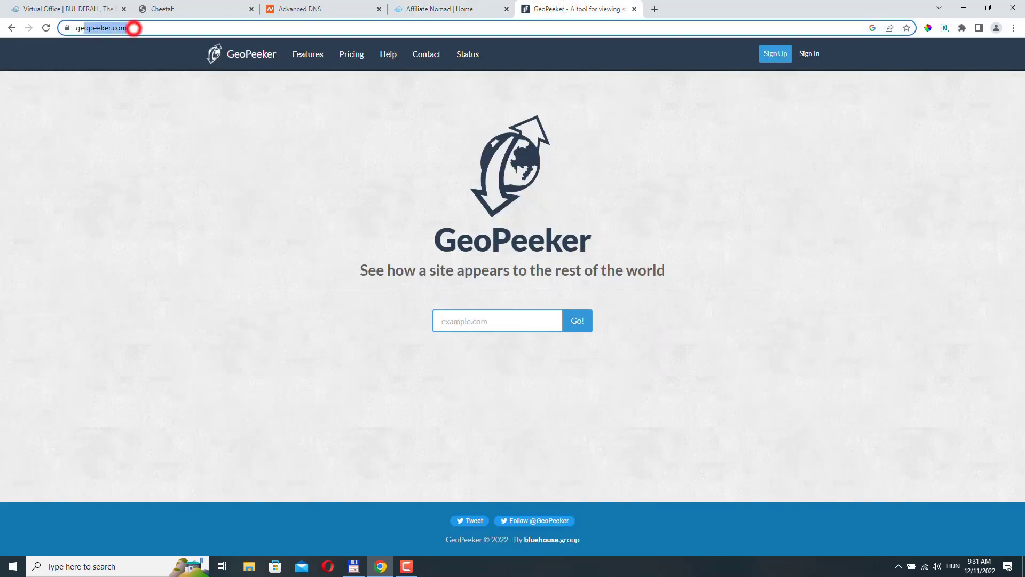
left_click(467, 321)
key("ctrl+v")
left_click(577, 321)
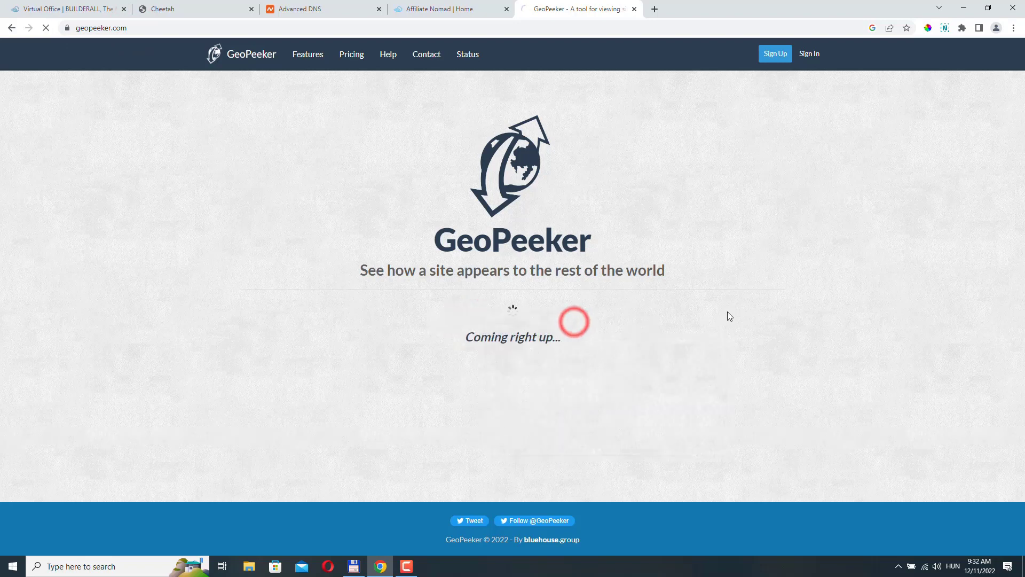
scroll(817, 312, "down", 2)
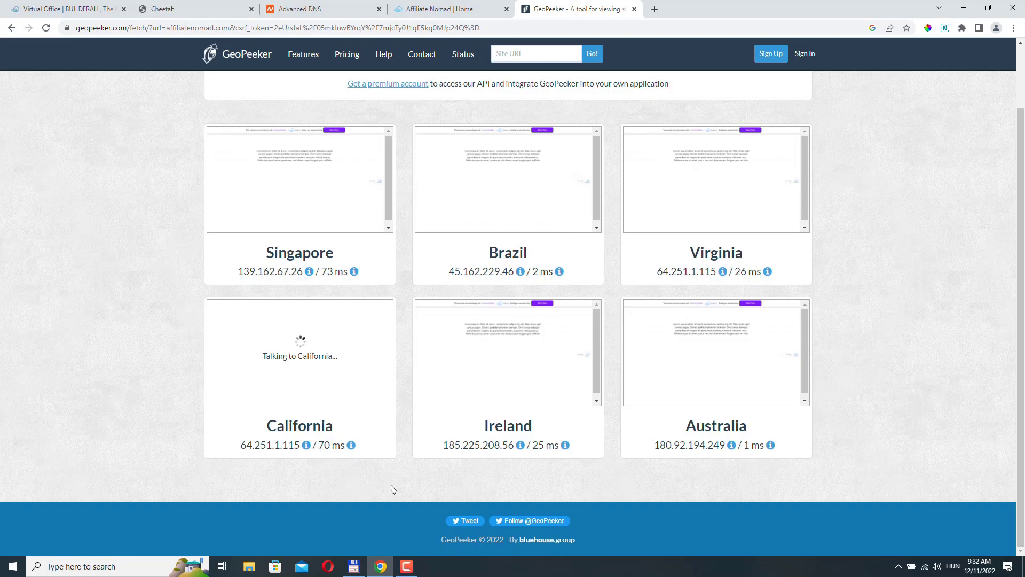
scroll(799, 336, "down", 1)
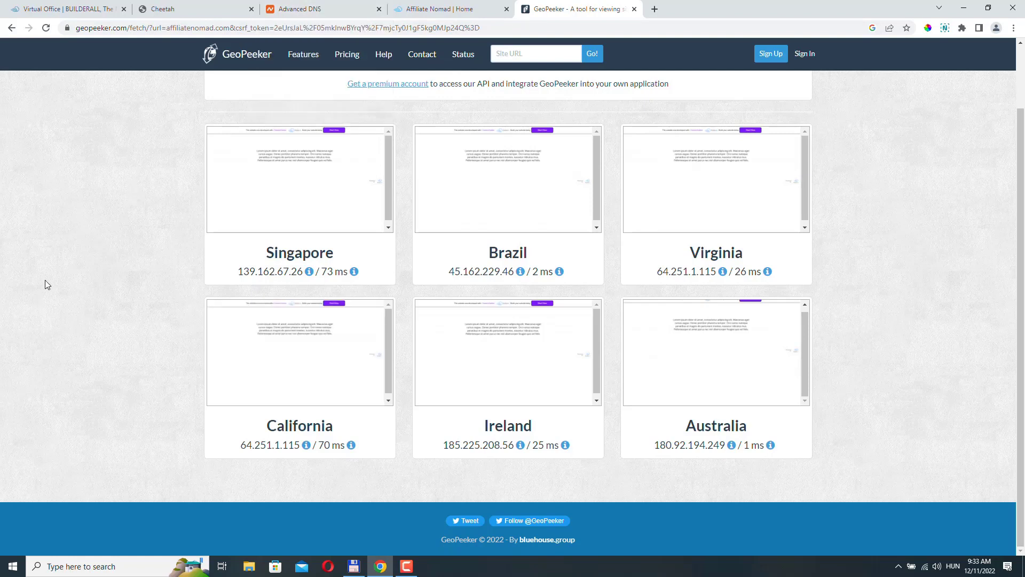
scroll(47, 275, "up", 2)
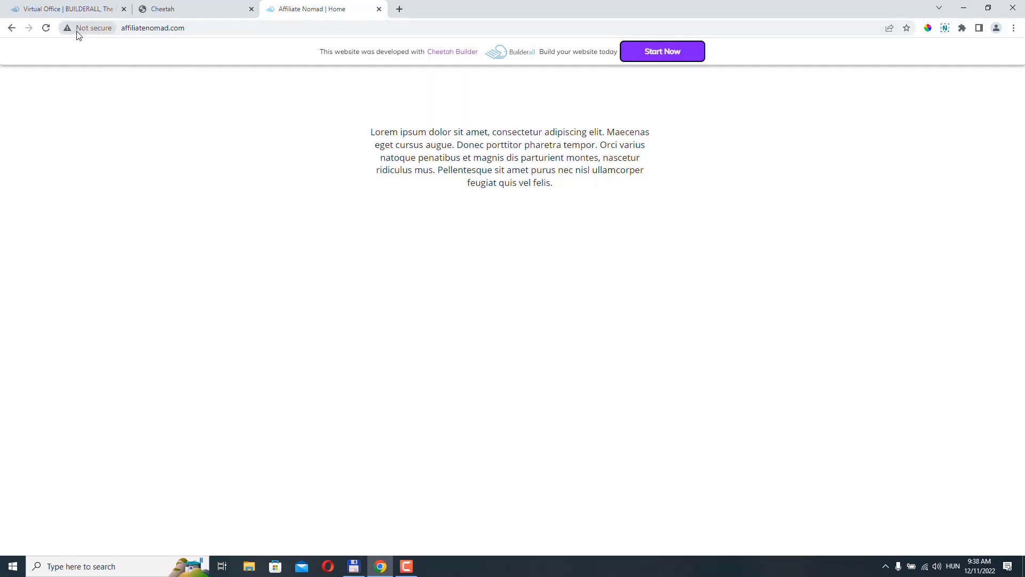
Open the DNS Manager from the Tools section of the Builderall Virtual Office.
left_click(70, 9)
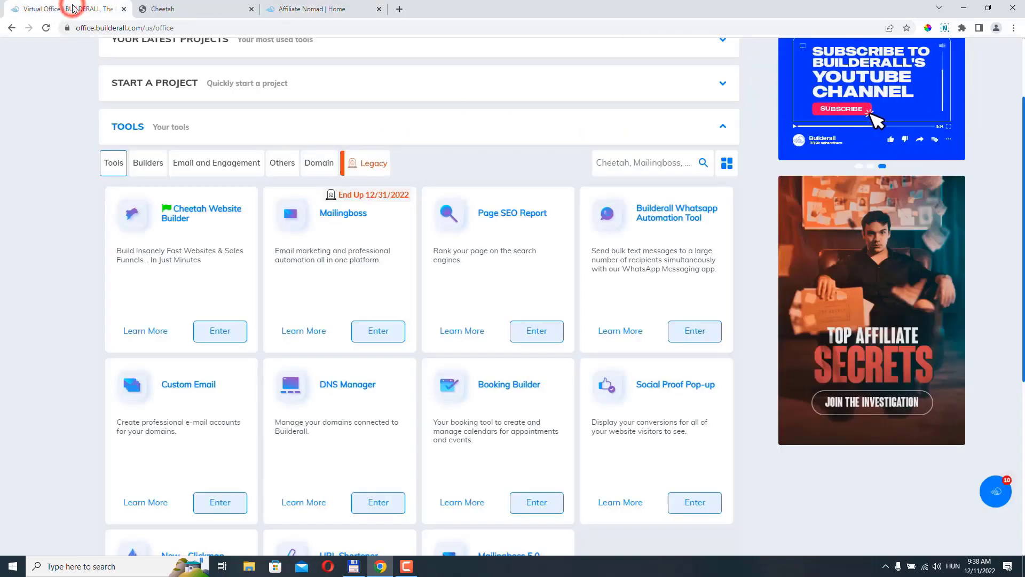
scroll(145, 261, "down", 3)
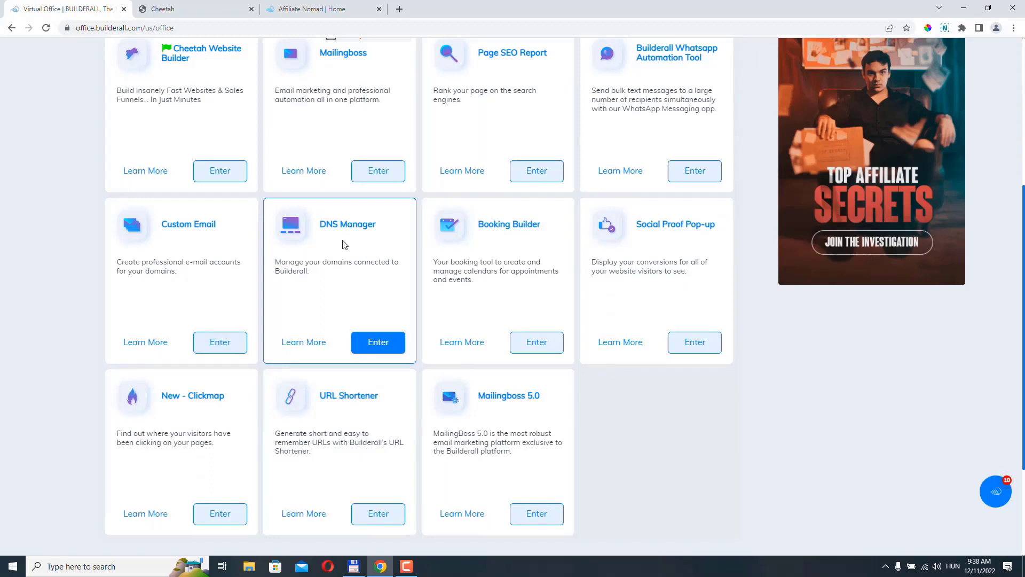
left_click(383, 345)
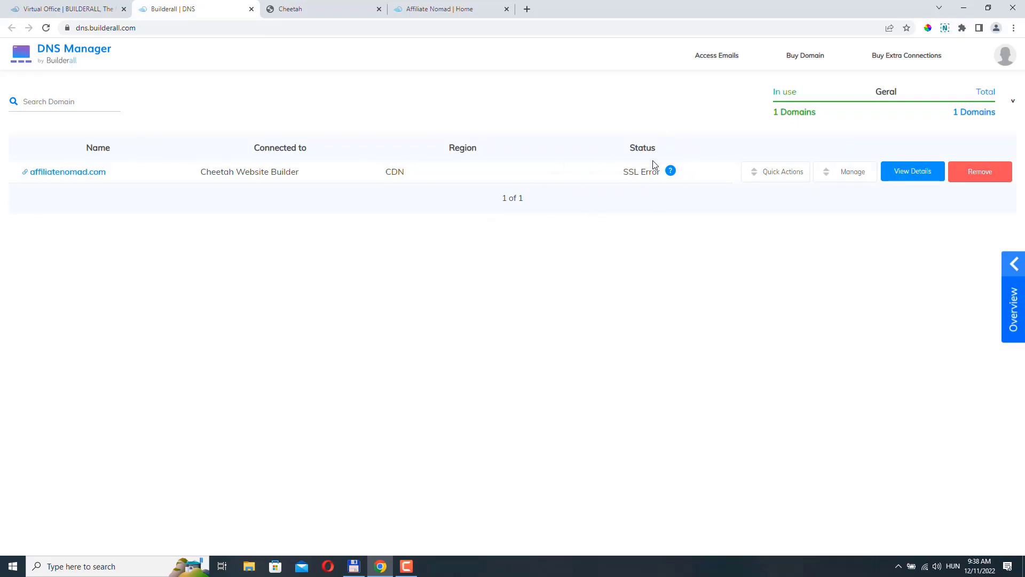
Review affiliatenomad.com's SSL Error help and details (SSL Processing, Builderall nameservers), then open Manage.
left_click_drag(624, 174, 662, 176)
left_click(662, 176)
mouse_move(672, 174)
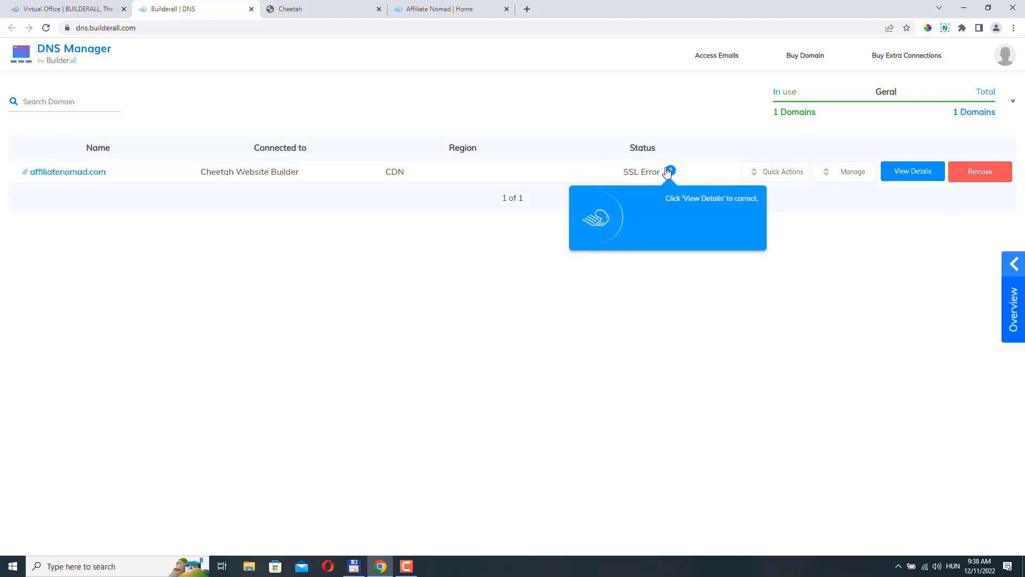
left_click(920, 175)
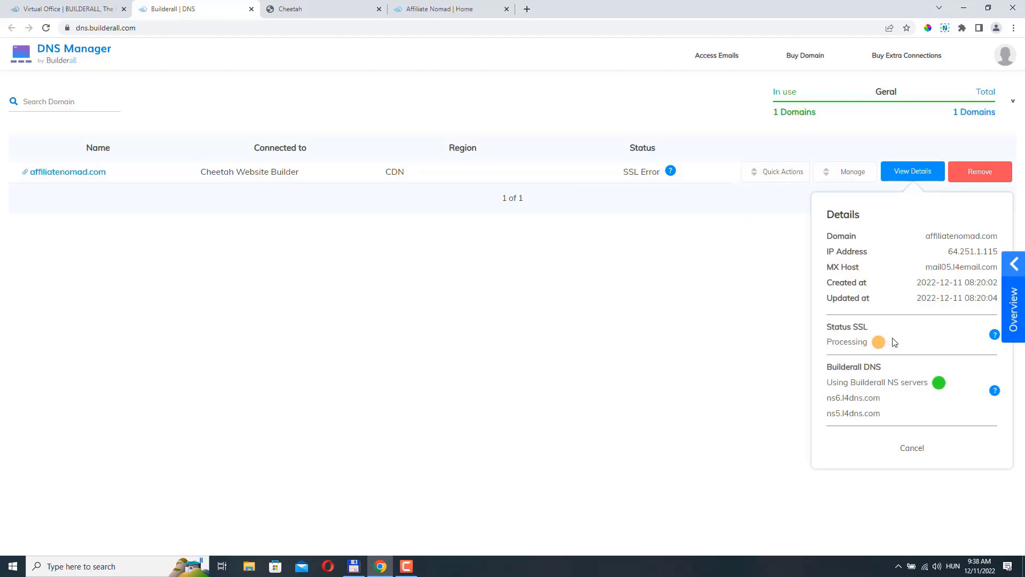
mouse_move(994, 336)
left_click(643, 354)
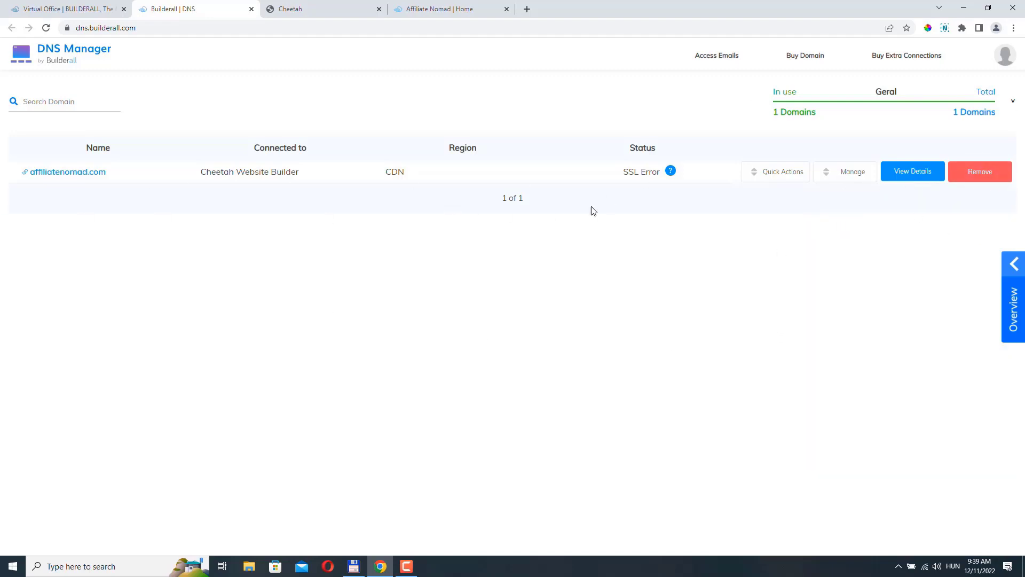
left_click(827, 172)
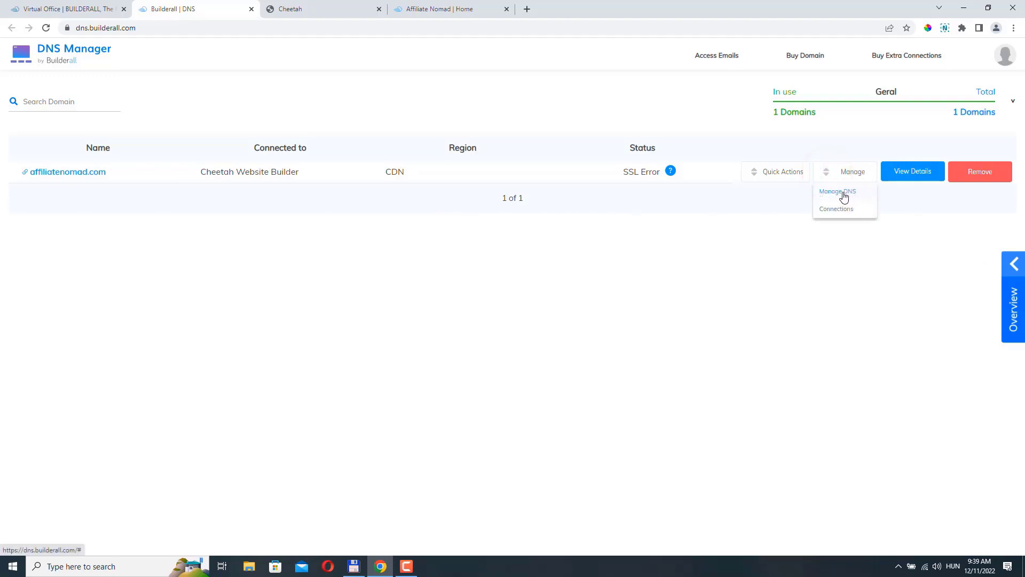
Open affiliatenomad.com's DNS records past the advanced-DNS warning and scroll to the MX, mail CNAME and TXT entries.
left_click(843, 193)
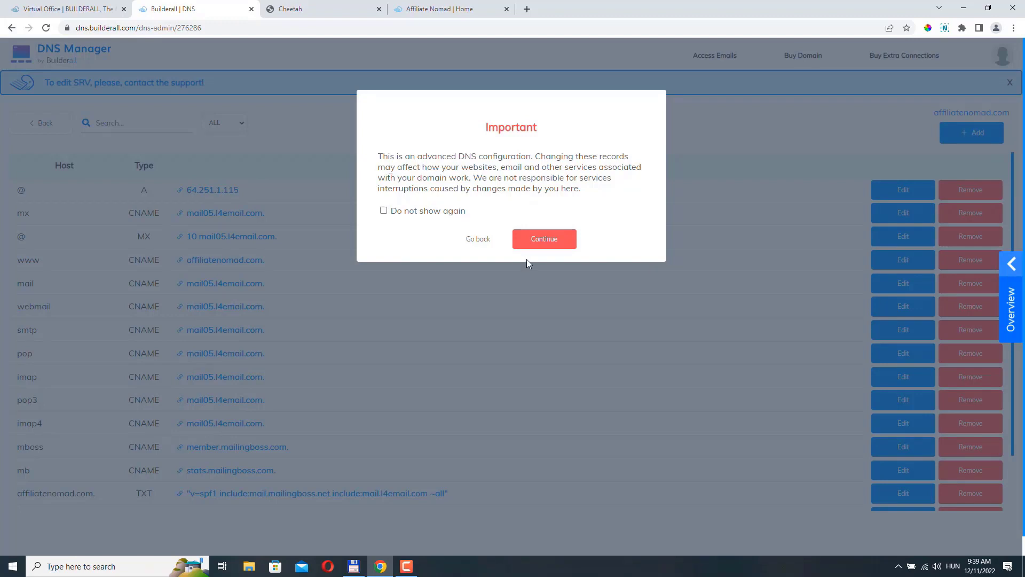
left_click(547, 243)
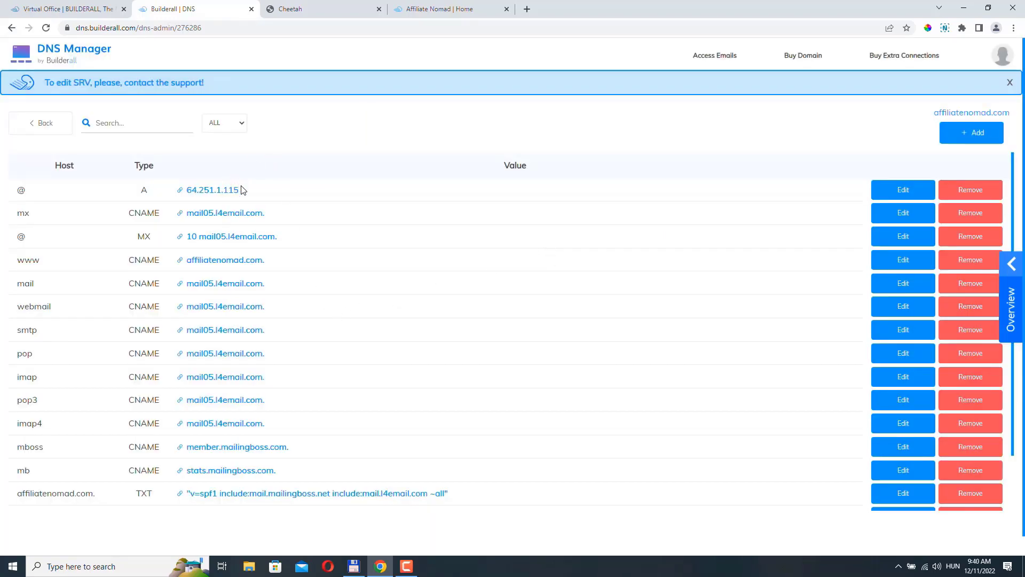
scroll(223, 374, "down", 2)
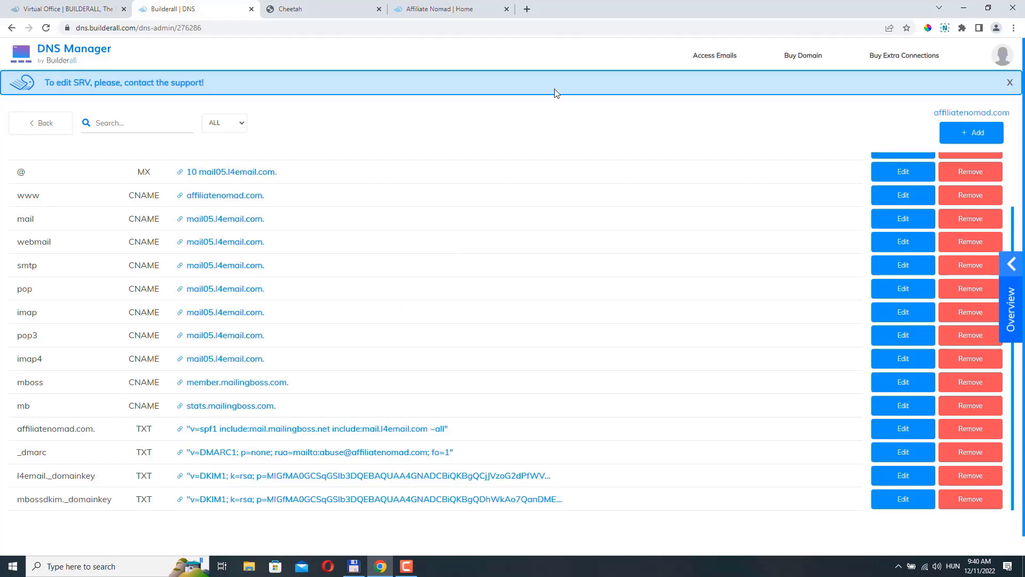
left_click(968, 130)
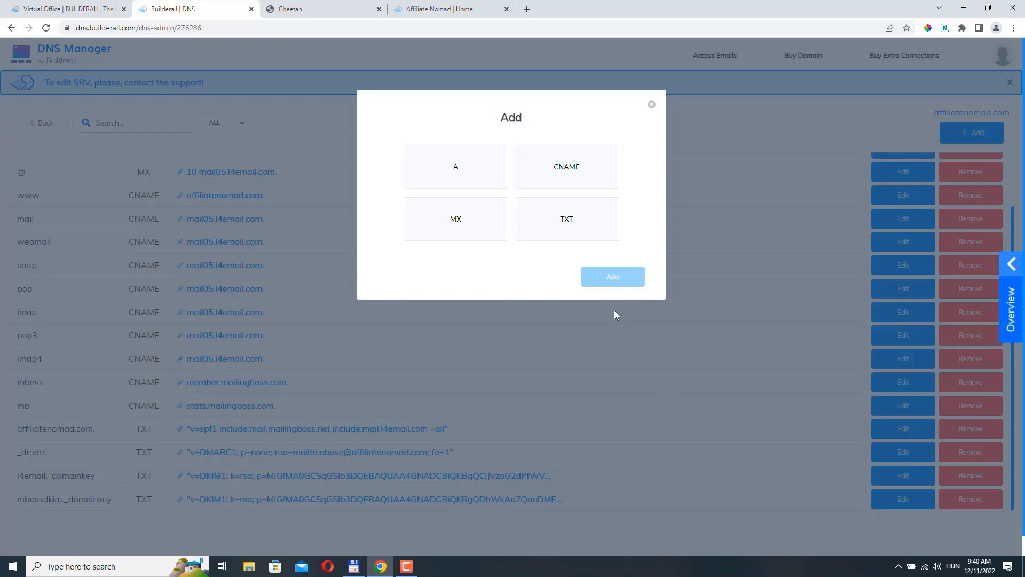
left_click(651, 104)
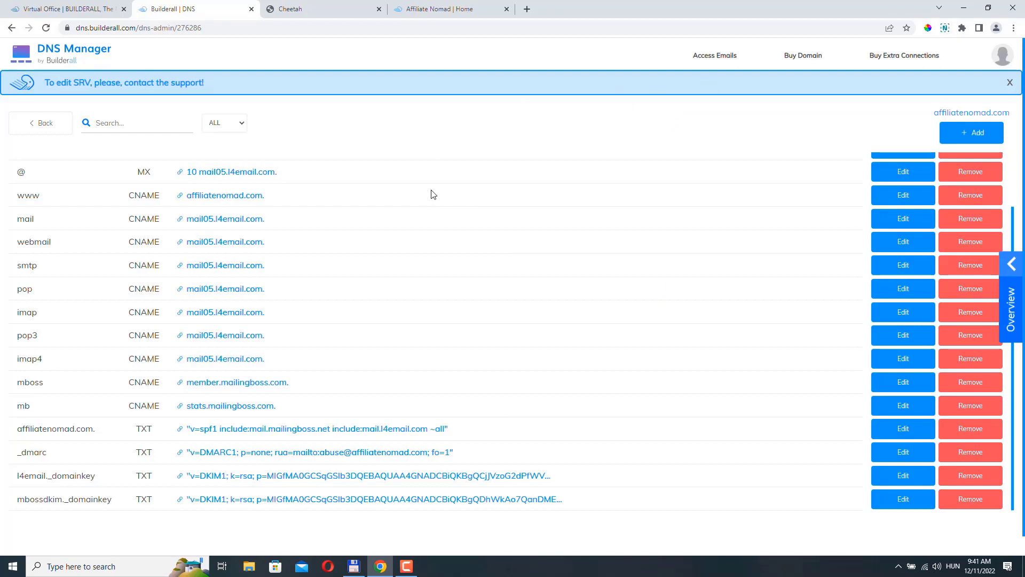
scroll(486, 206, "up", 2)
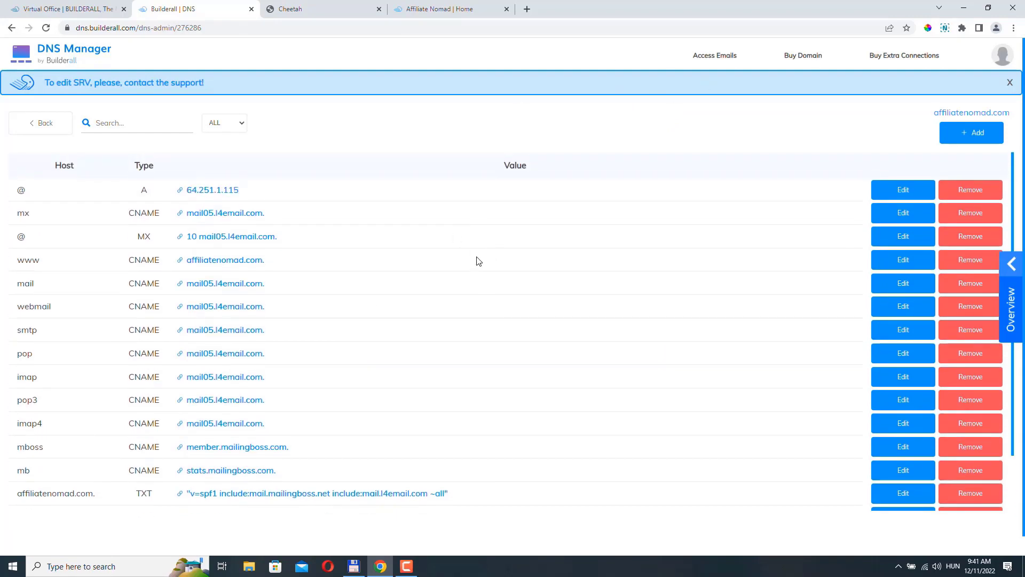